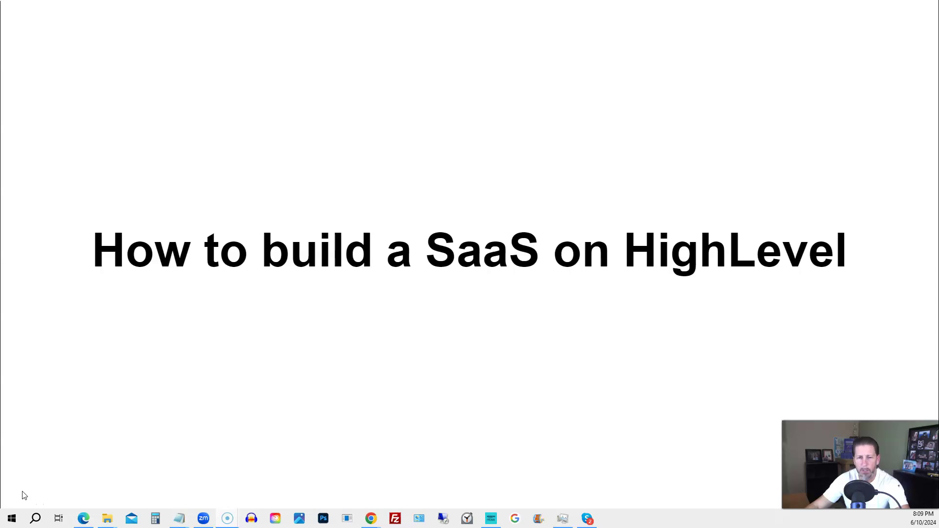
# - Advance to slide 2, which lists three questions: SaaS Configurator, SaaS plans and SaaS sub-account
pyautogui.click(54, 473)
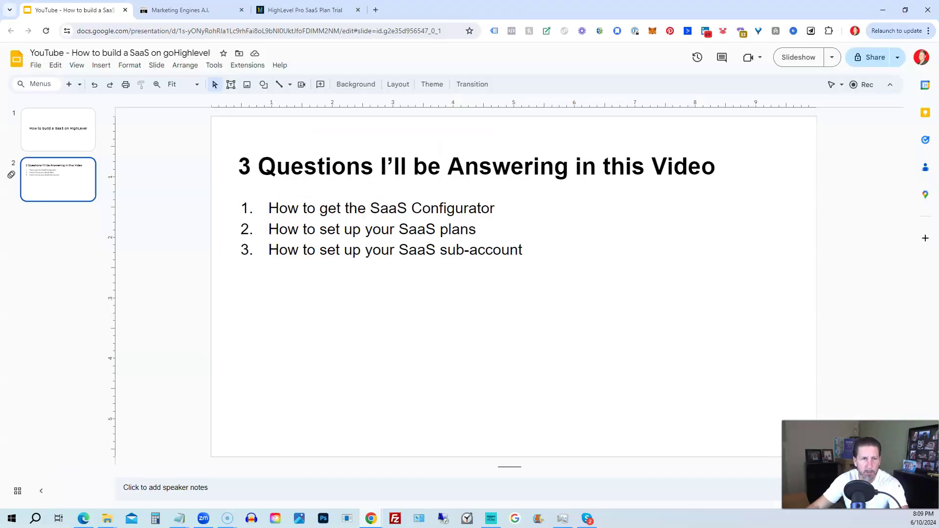
# - Go to the Pro SaaS Plan Trial page, close the signup form, and scroll to the $497/month features
pyautogui.click(173, 14)
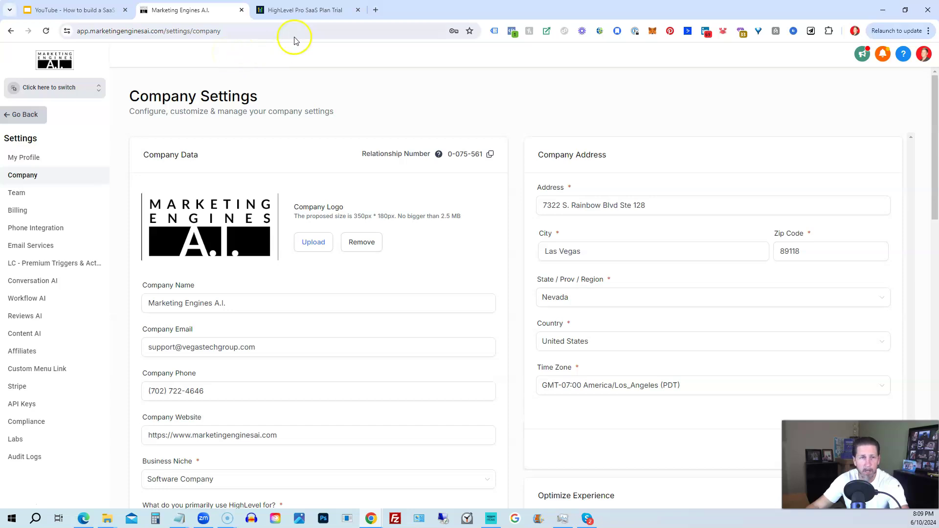
pyautogui.click(295, 9)
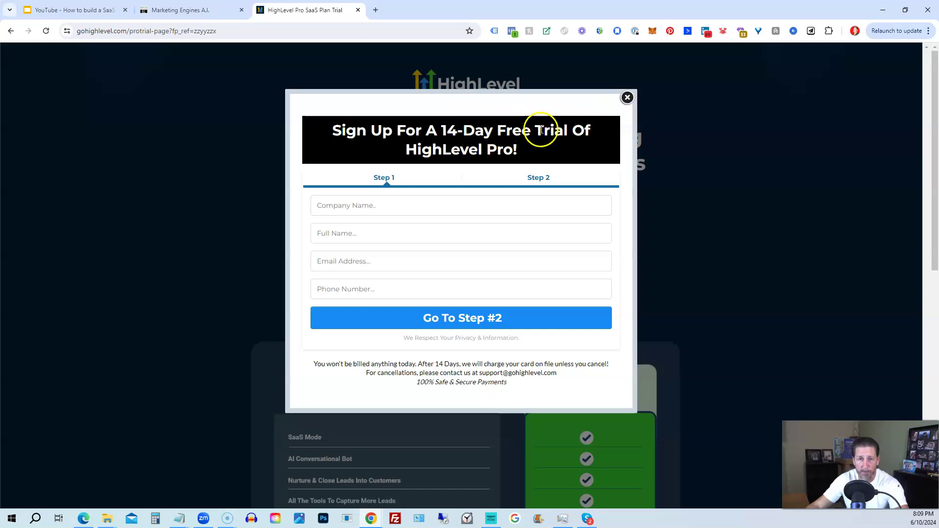
pyautogui.click(626, 98)
pyautogui.scroll(-3, 248, 129)
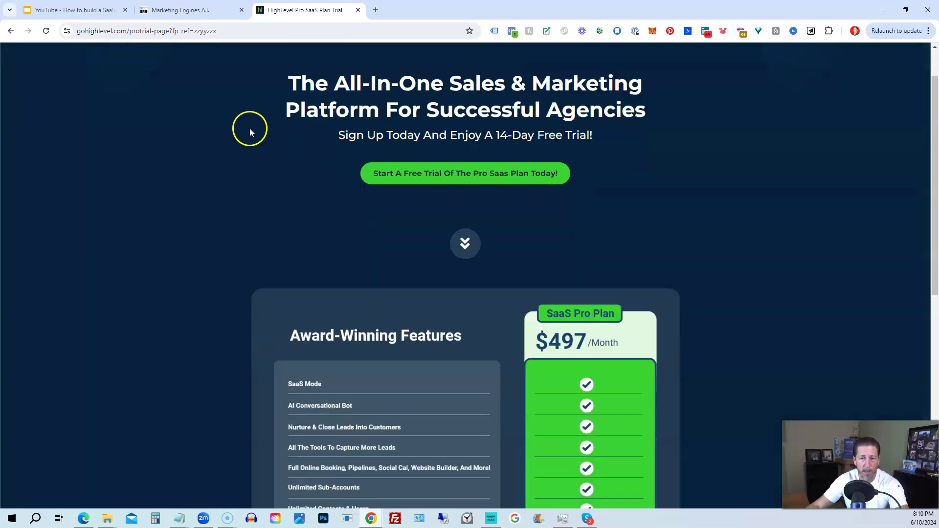
pyautogui.scroll(-1, 252, 126)
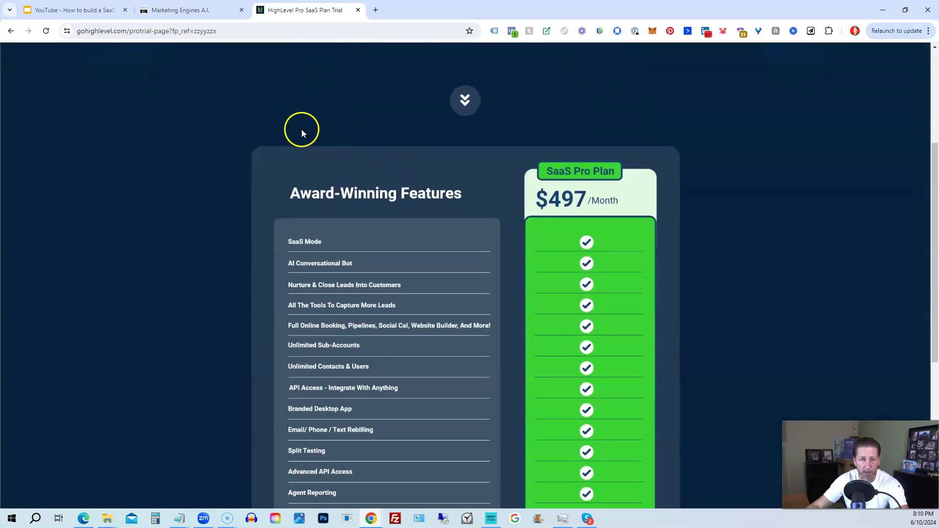
pyautogui.scroll(-2, 274, 126)
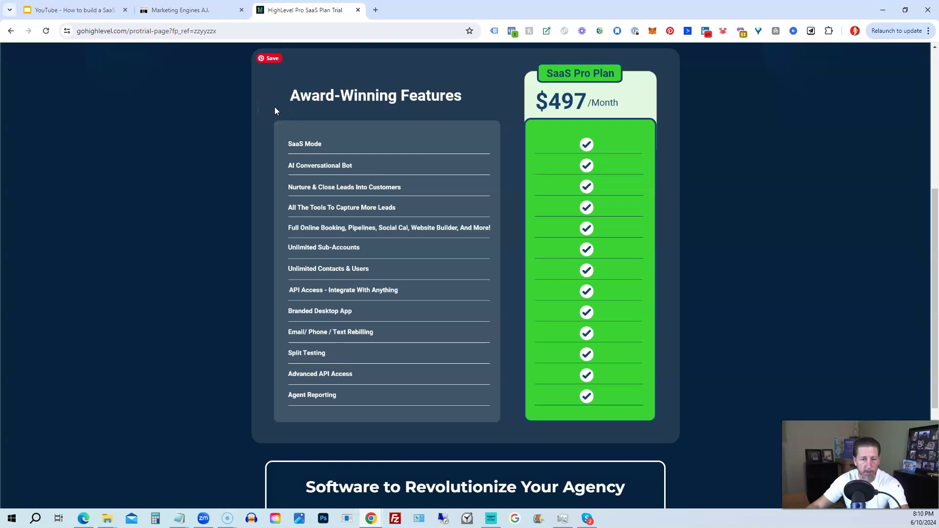
# - In Company Settings, point out the Company Name, company email and Company Website fields
pyautogui.click(186, 11)
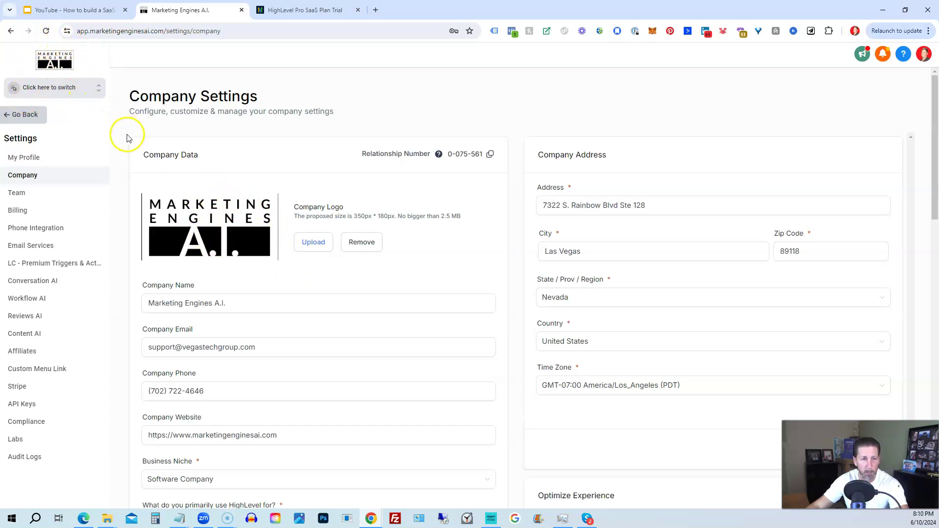
pyautogui.click(210, 304)
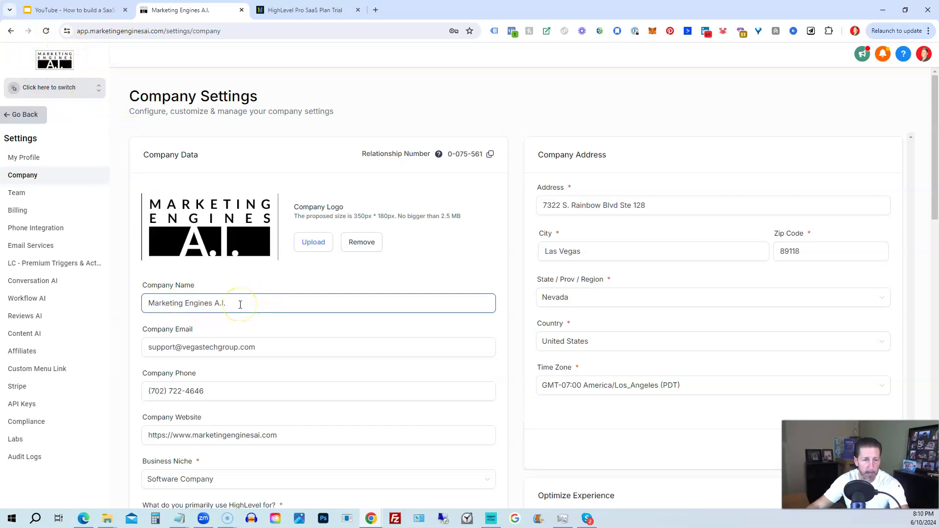
pyautogui.click(233, 324)
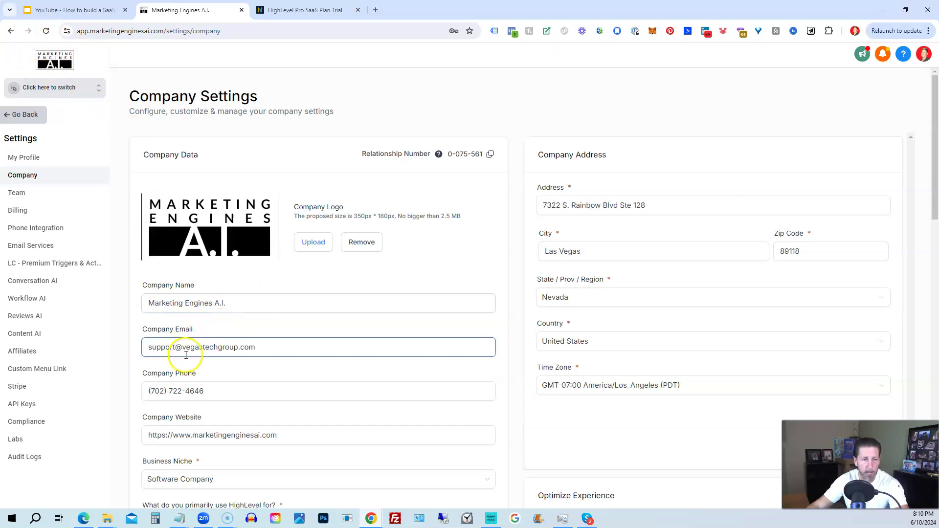
pyautogui.scroll(-3, 237, 377)
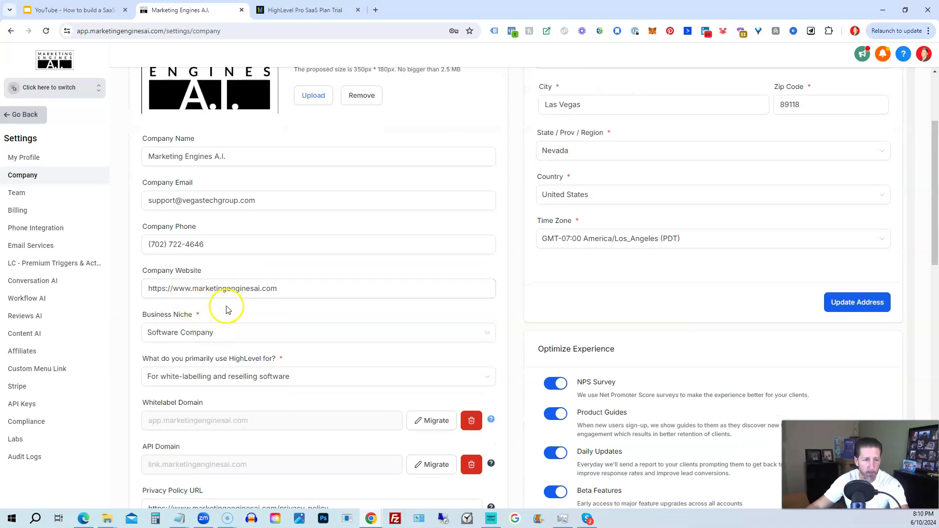
pyautogui.click(268, 298)
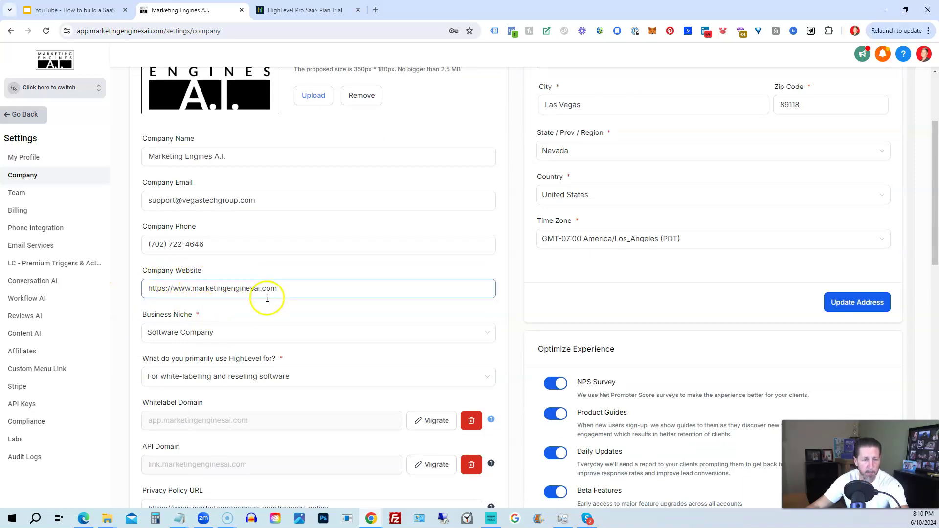
pyautogui.scroll(-2, 243, 313)
# - Point out the Business Niche, primary use and Terms & Conditions URL settings further down
pyautogui.click(162, 230)
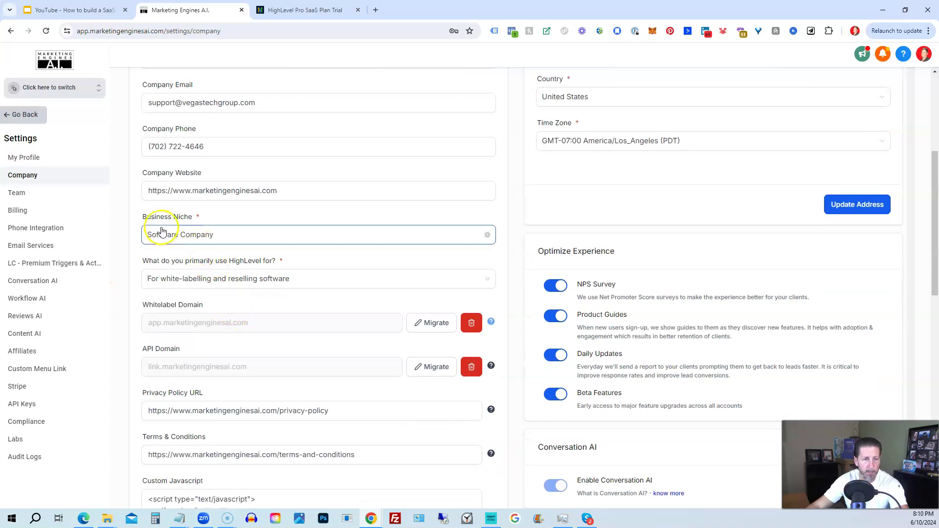
pyautogui.click(221, 292)
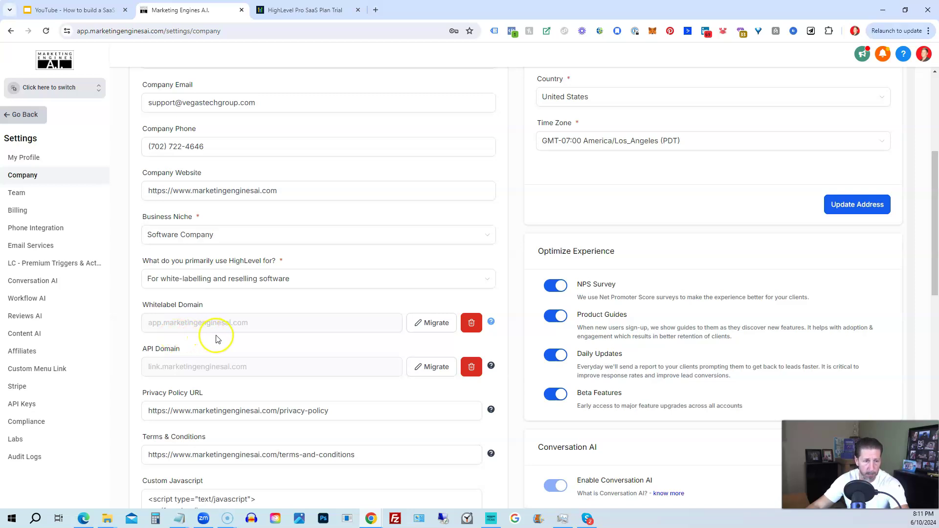
pyautogui.scroll(-2, 214, 338)
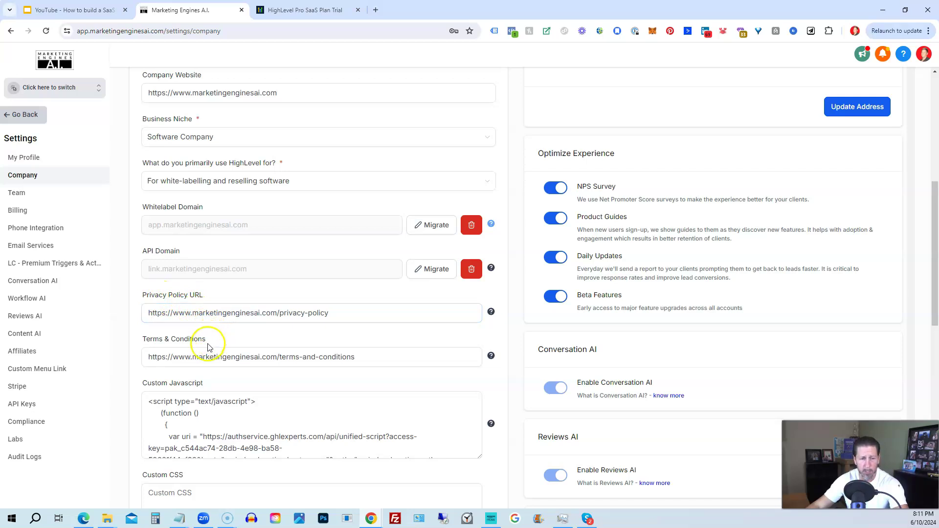
pyautogui.click(287, 364)
pyautogui.scroll(-2, 278, 354)
pyautogui.scroll(-5, 277, 354)
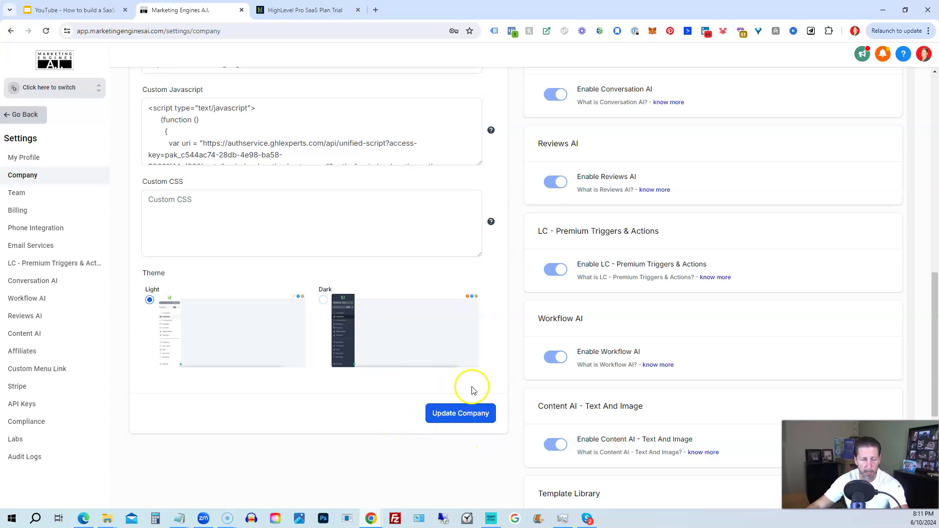
# - Open the SaaS Configurator and scroll the plans list to the $497 'Your SaaS Plan Name' plan
pyautogui.click(29, 118)
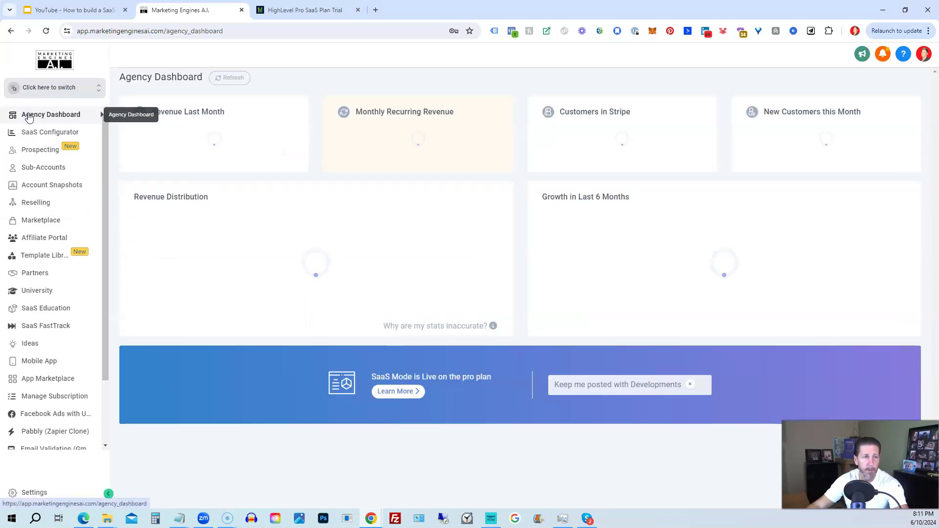
pyautogui.click(49, 138)
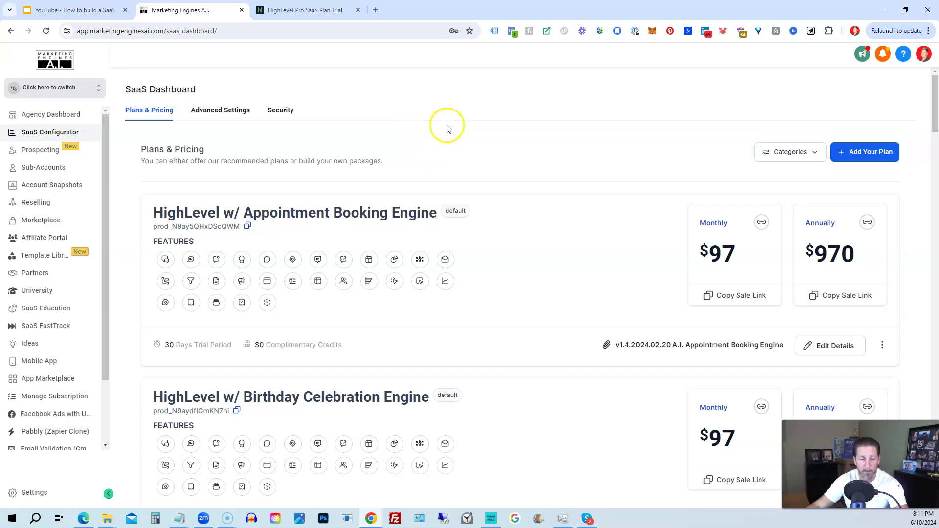
pyautogui.scroll(-15, 444, 130)
pyautogui.scroll(-18, 444, 134)
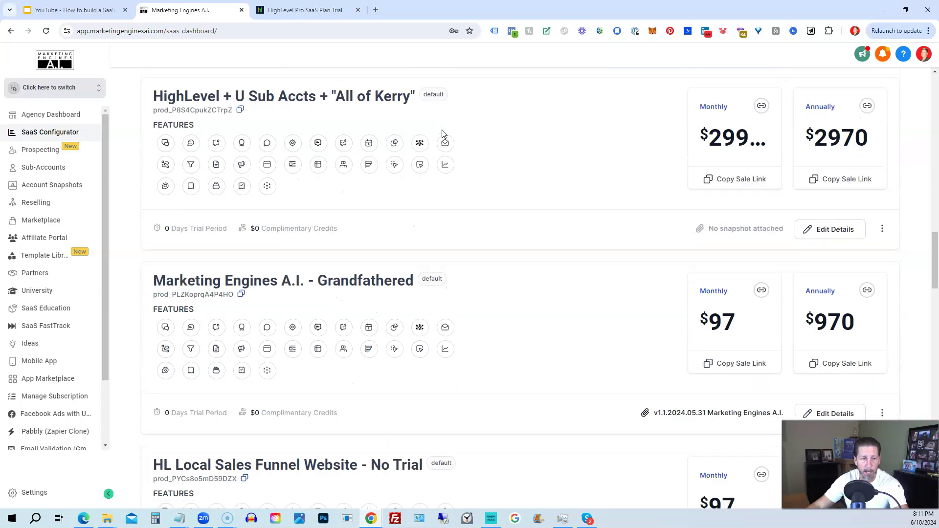
pyautogui.scroll(-4, 440, 133)
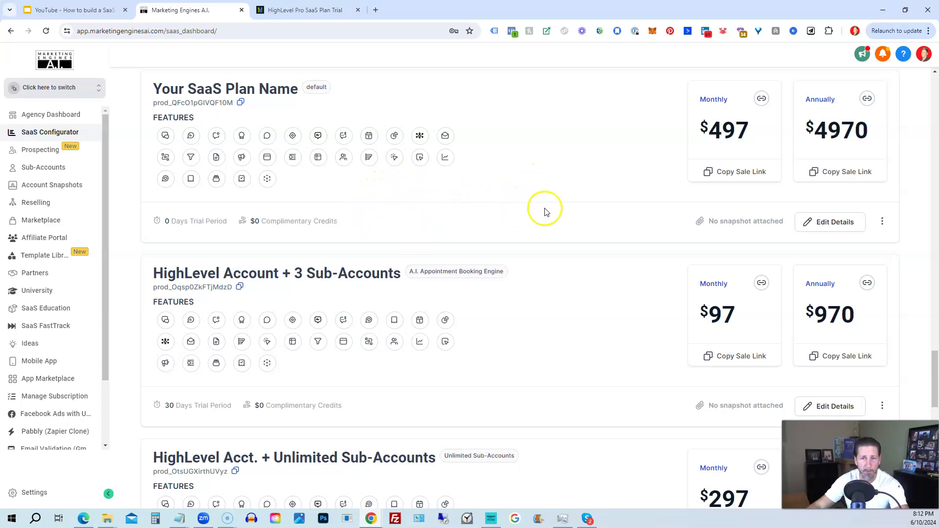
# - Open 'Your SaaS Plan Name' for editing and highlight its name and description
pyautogui.click(845, 227)
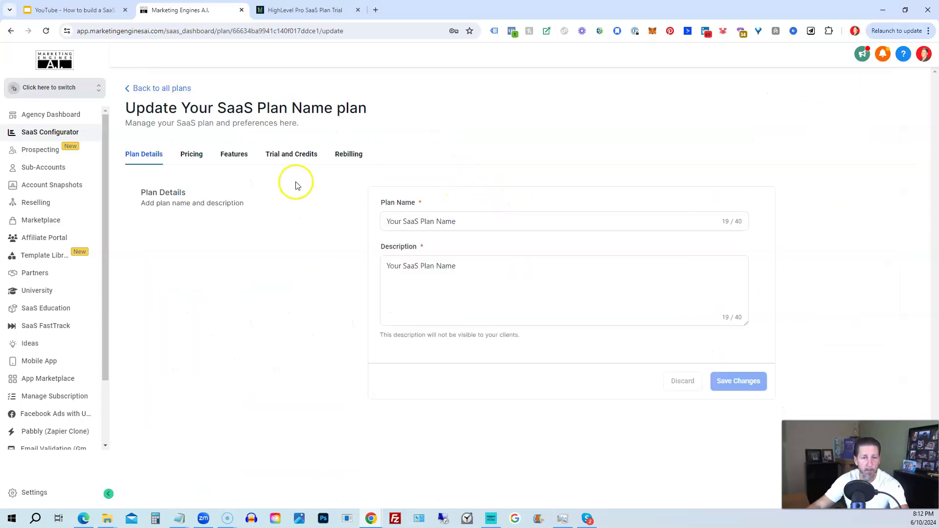
pyautogui.moveTo(451, 221); pyautogui.dragTo(363, 225)
pyautogui.moveTo(457, 267); pyautogui.dragTo(352, 273)
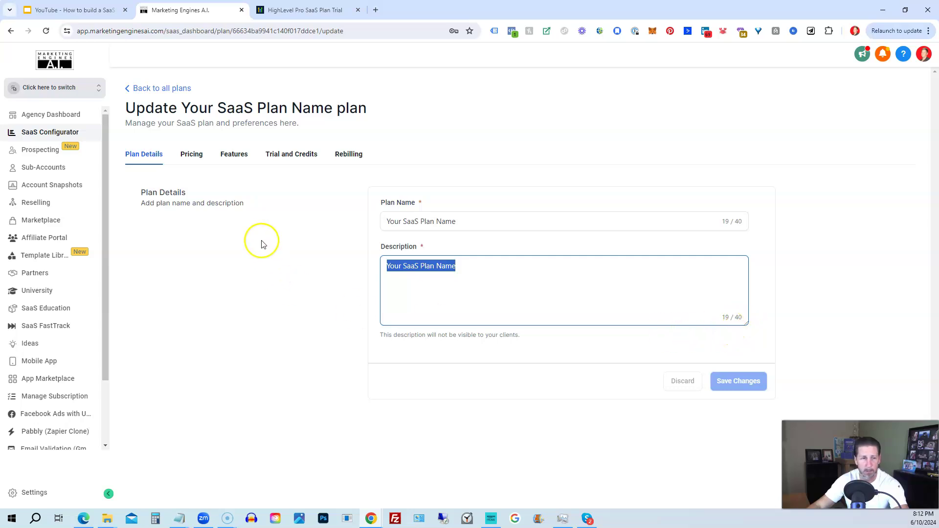
# - Show the plan's Pricing, highlighting the $497 monthly and $4970 annual prices
pyautogui.click(187, 155)
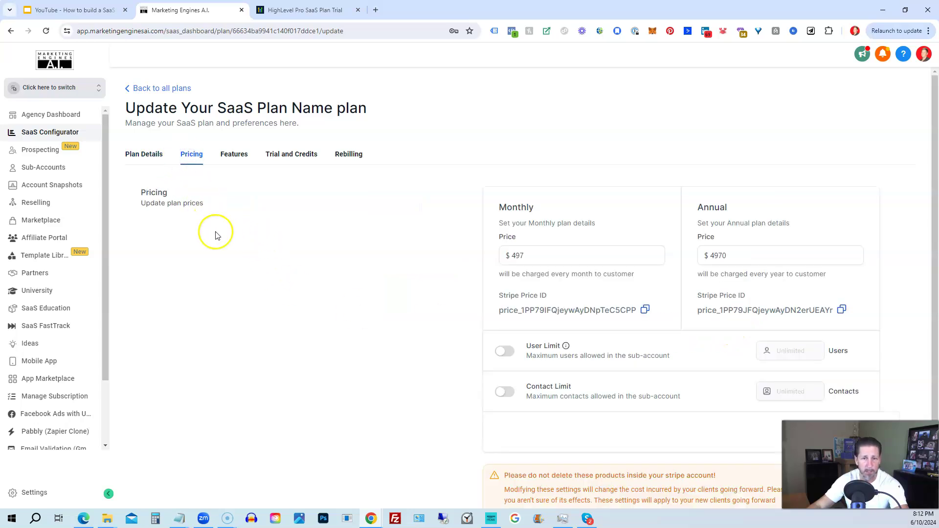
pyautogui.moveTo(553, 255); pyautogui.dragTo(500, 254)
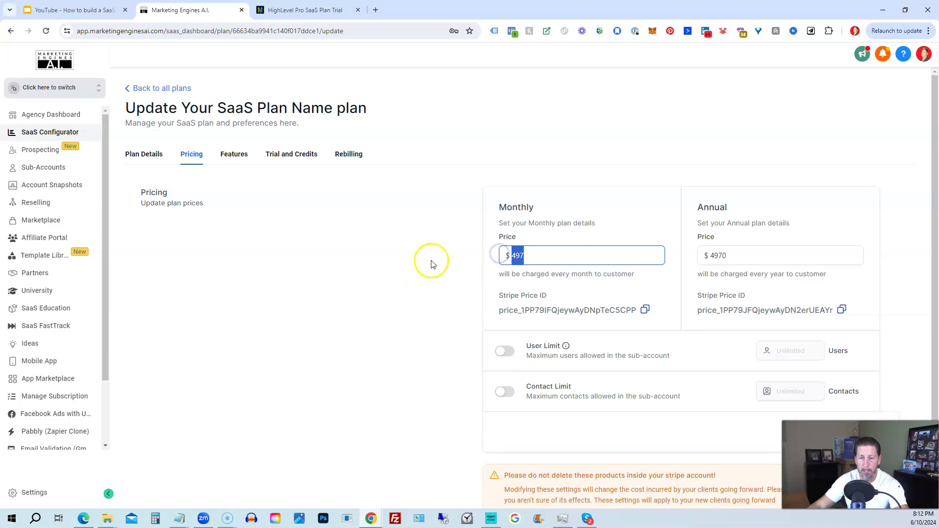
pyautogui.moveTo(739, 256); pyautogui.dragTo(678, 255)
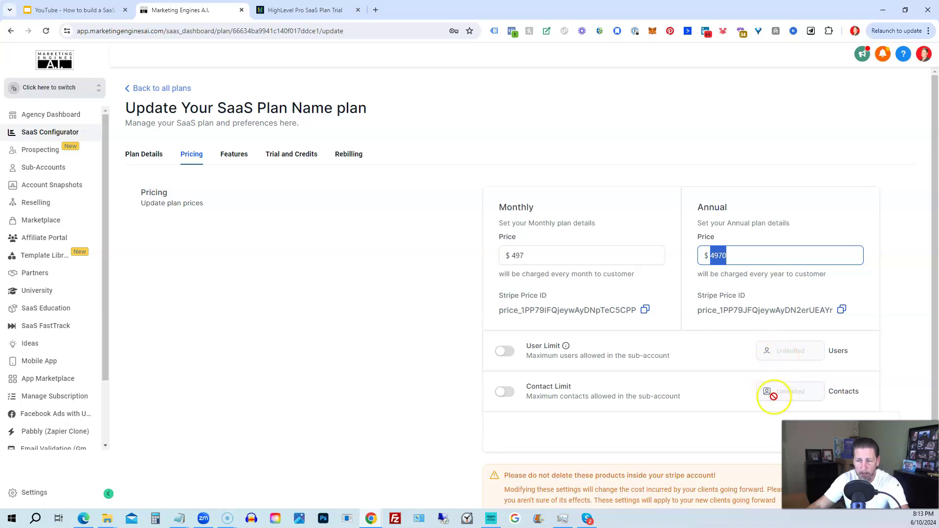
# - Scroll through the features included in the plan
pyautogui.click(235, 155)
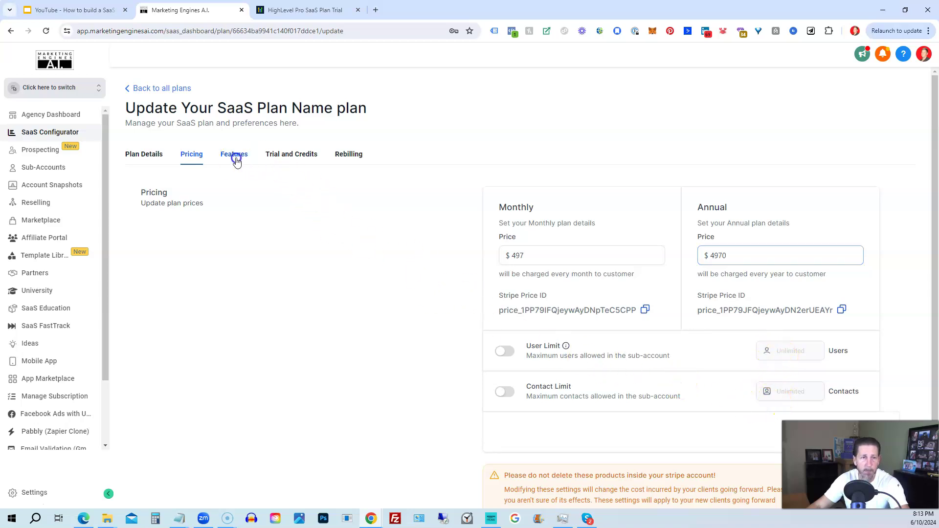
pyautogui.scroll(-2, 313, 215)
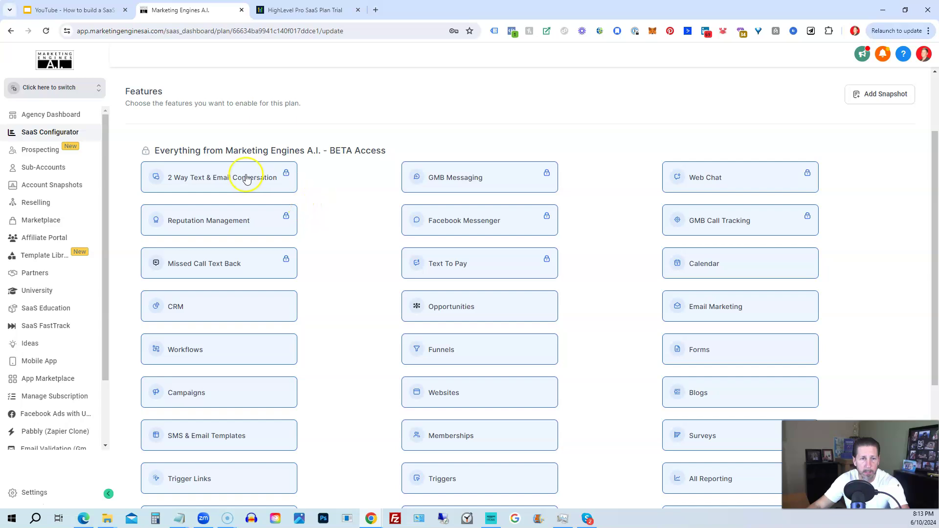
pyautogui.scroll(-4, 380, 279)
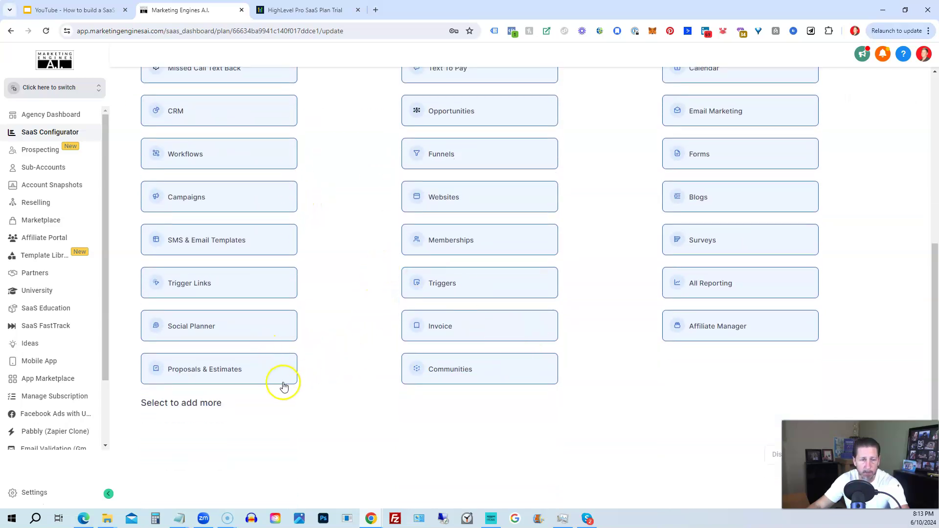
pyautogui.scroll(4, 342, 309)
pyautogui.scroll(1, 344, 306)
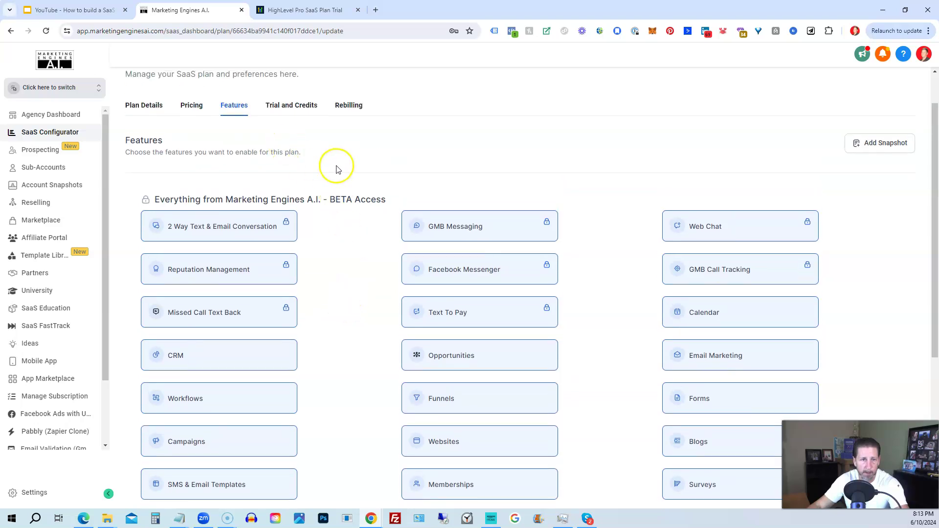
# - Under Trial and Credits, try the trial toggle and Days slider, ending with the trial off
pyautogui.click(297, 104)
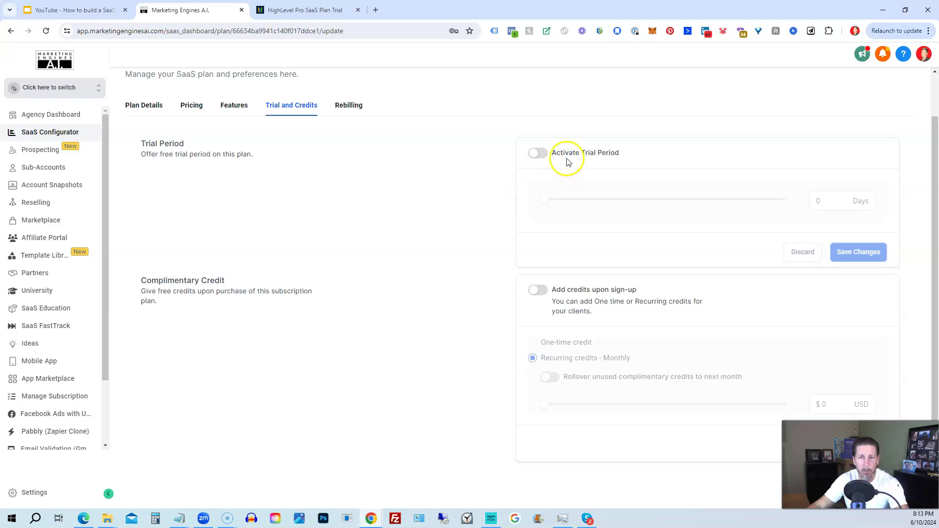
pyautogui.click(542, 155)
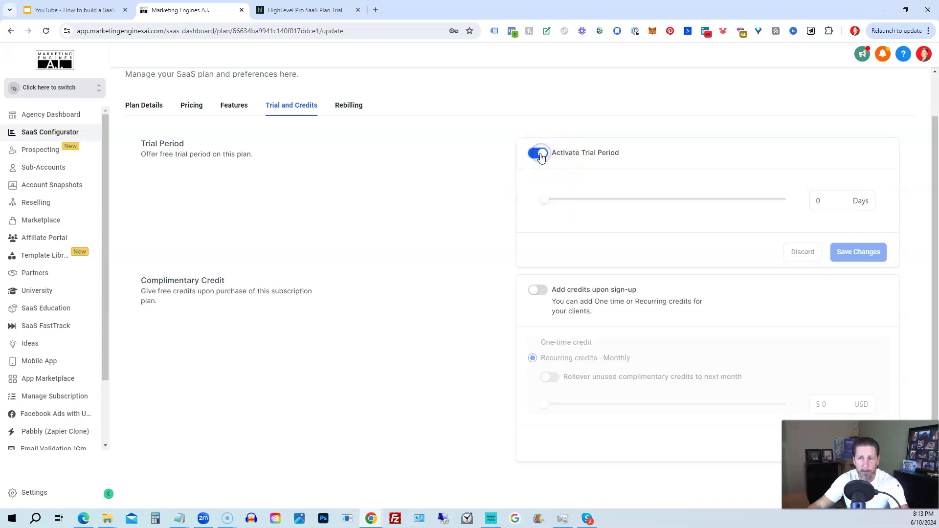
pyautogui.moveTo(545, 201); pyautogui.dragTo(781, 205)
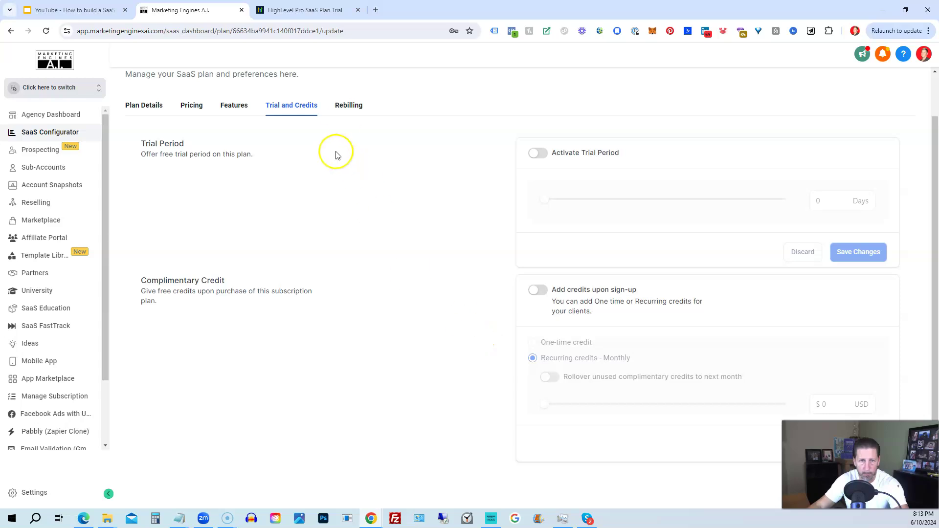
# - Open the plan's Rebilling settings and raise the Phone System markup to 10x
pyautogui.click(347, 105)
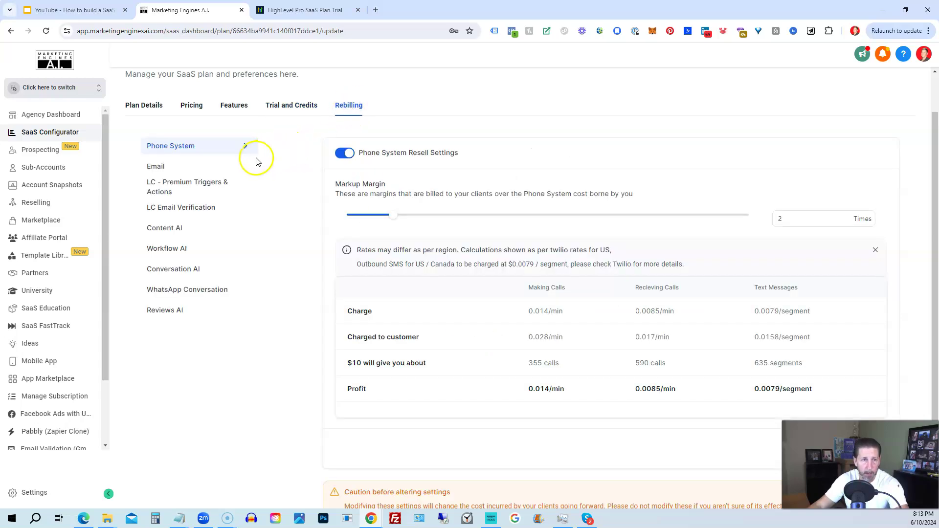
pyautogui.scroll(1, 230, 179)
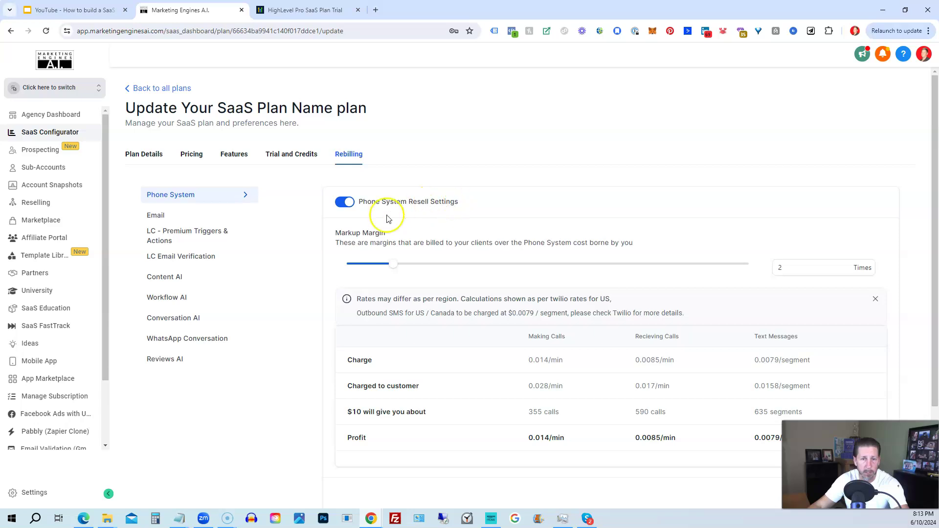
pyautogui.moveTo(392, 267)
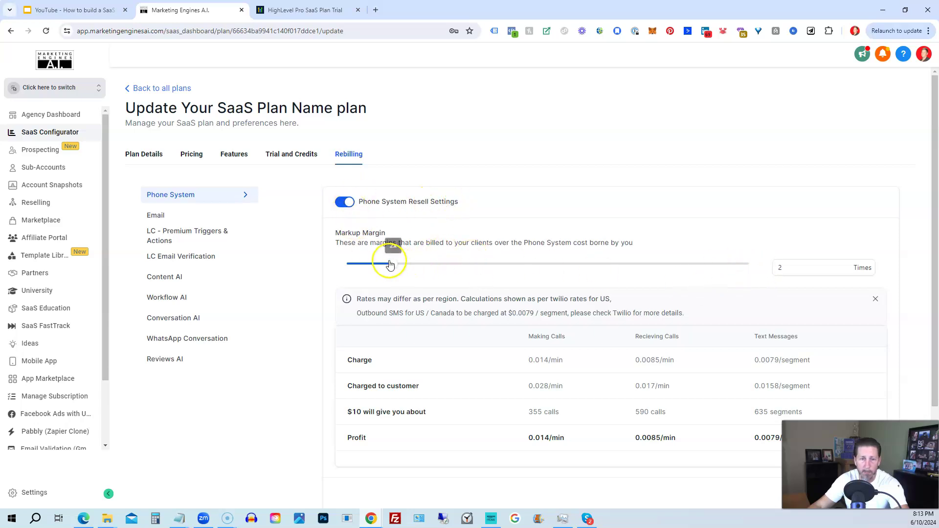
pyautogui.moveTo(393, 267)
pyautogui.mouseDown()
pyautogui.moveTo(754, 269)
pyautogui.moveTo(382, 272)
pyautogui.moveTo(390, 269)
pyautogui.mouseUp()
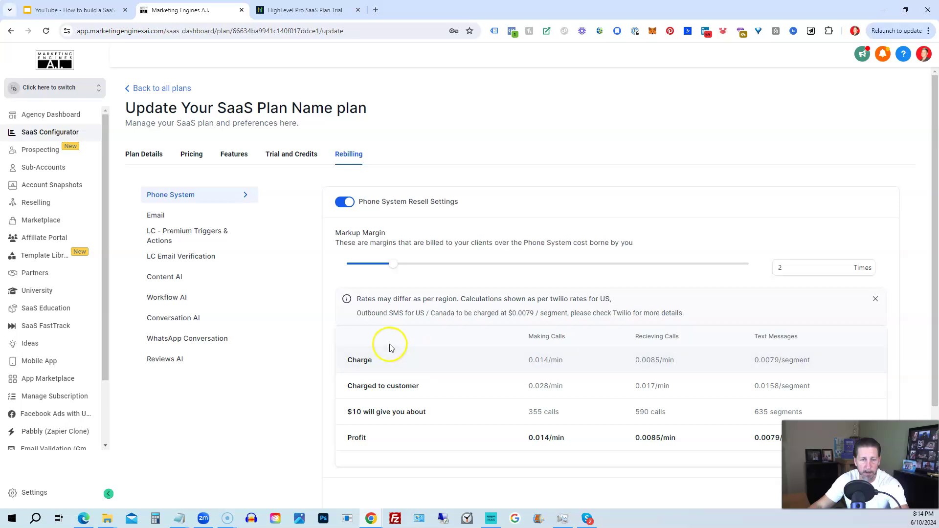
# - Review rebilling rates for Email through Reviews AI, then return to all plans
pyautogui.click(164, 217)
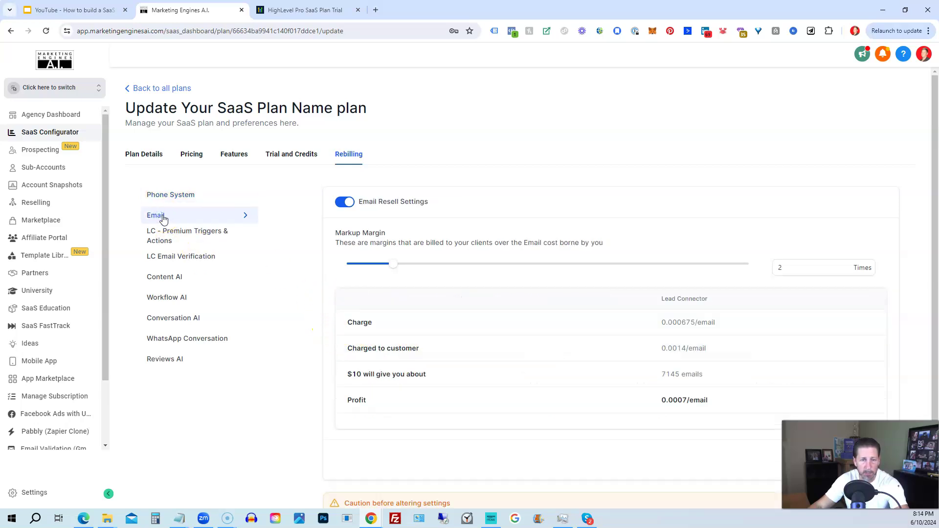
pyautogui.click(163, 239)
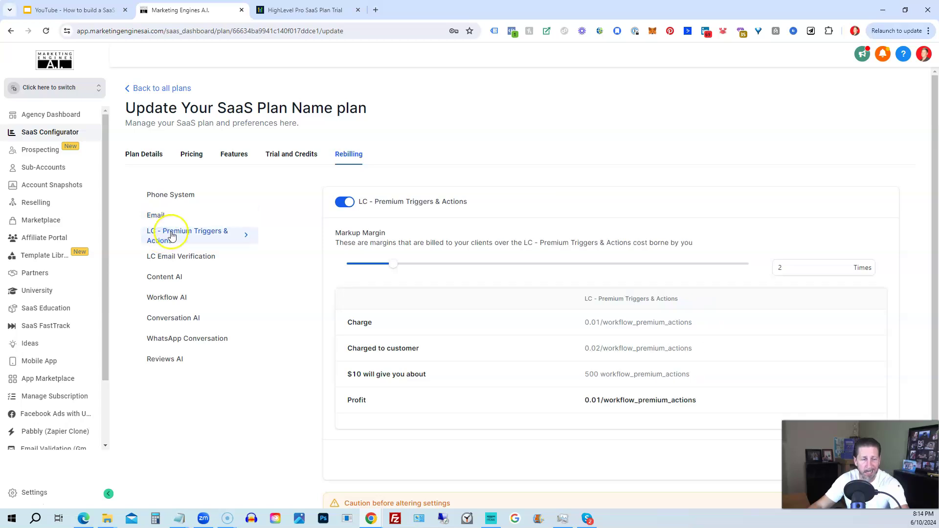
pyautogui.click(163, 261)
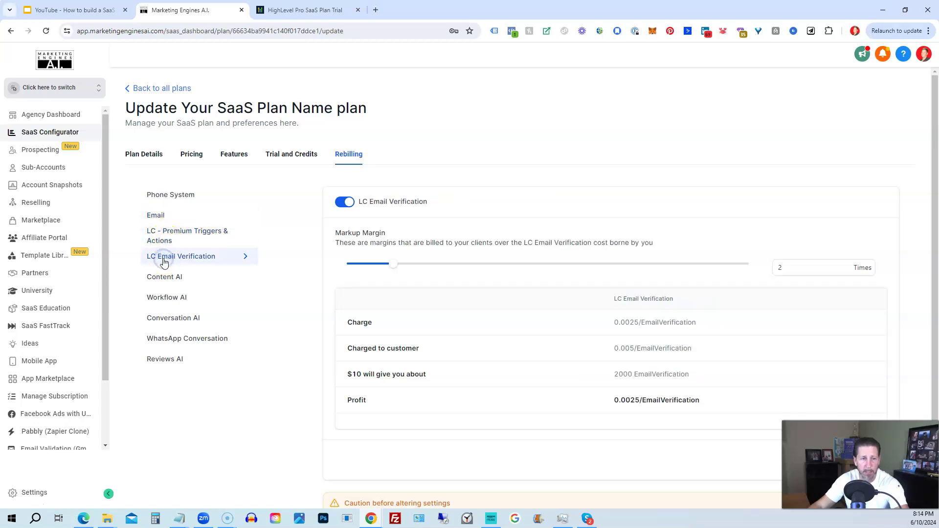
pyautogui.click(165, 280)
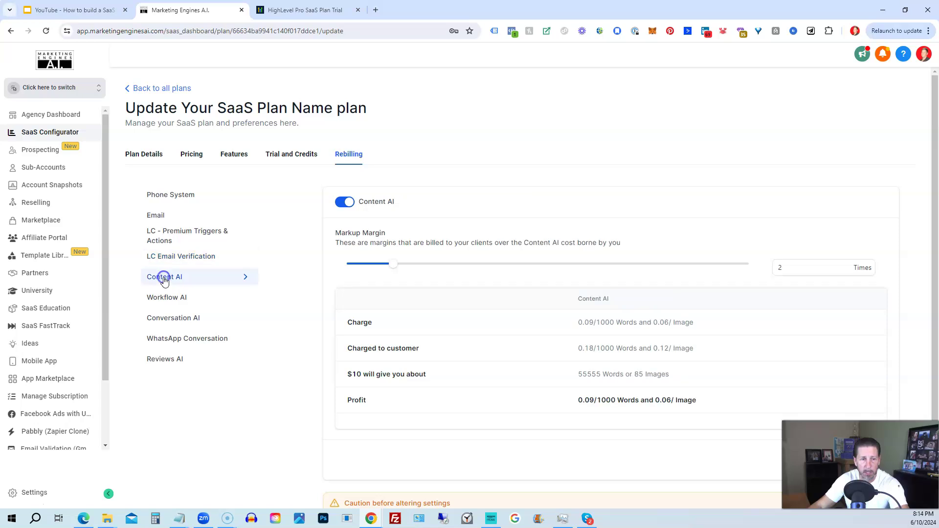
pyautogui.click(167, 300)
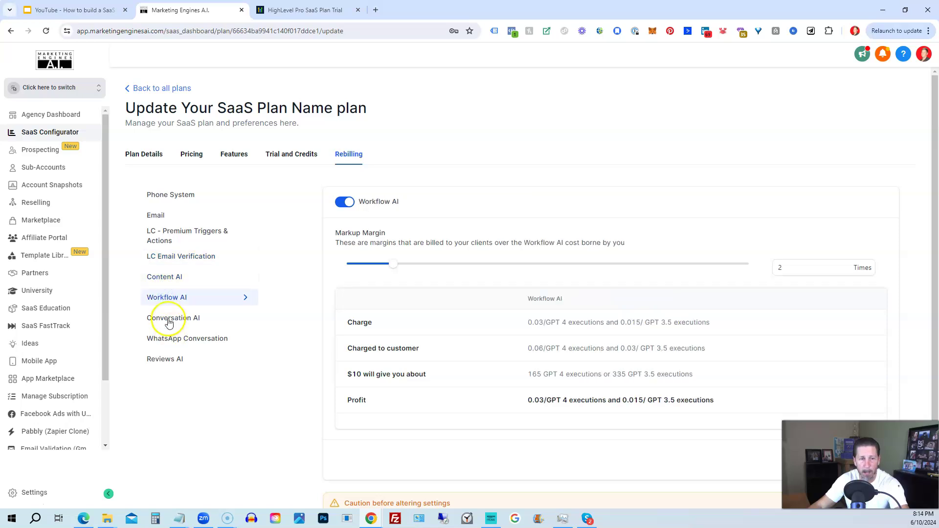
pyautogui.click(169, 321)
pyautogui.click(175, 344)
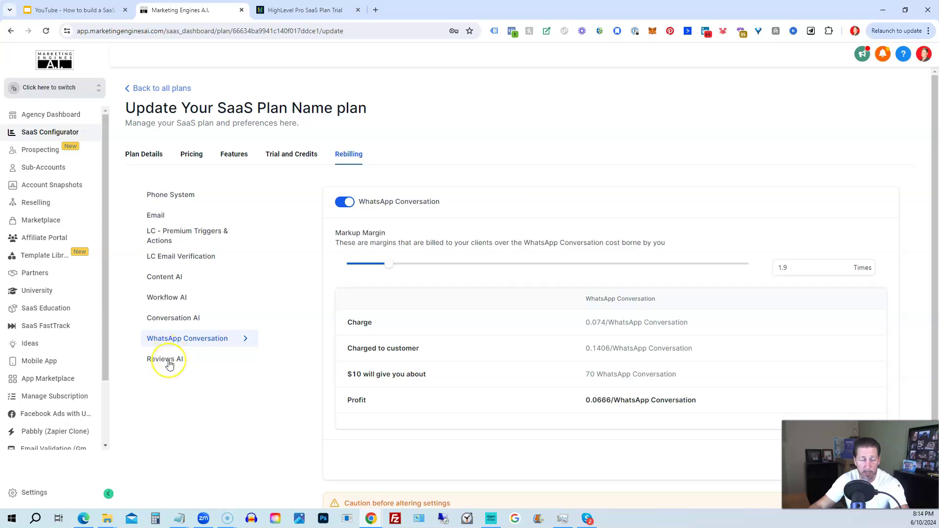
pyautogui.click(168, 362)
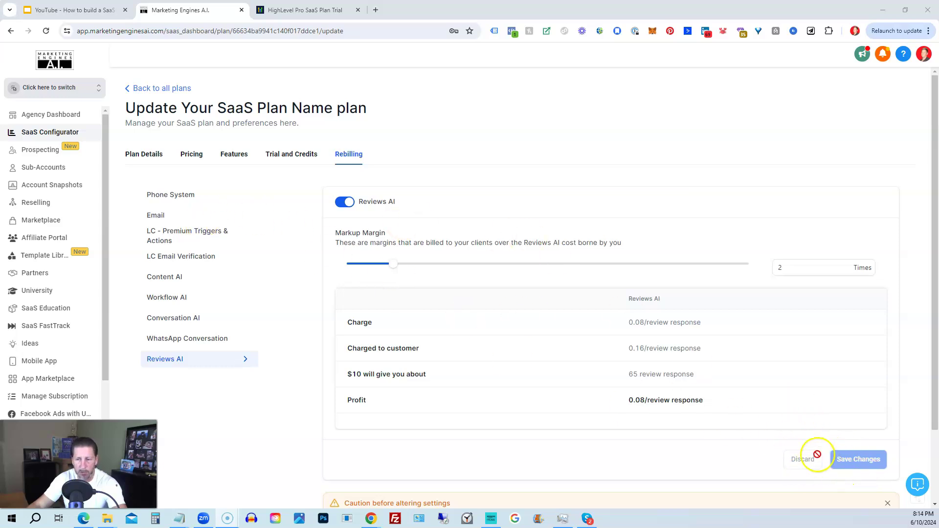
pyautogui.click(131, 88)
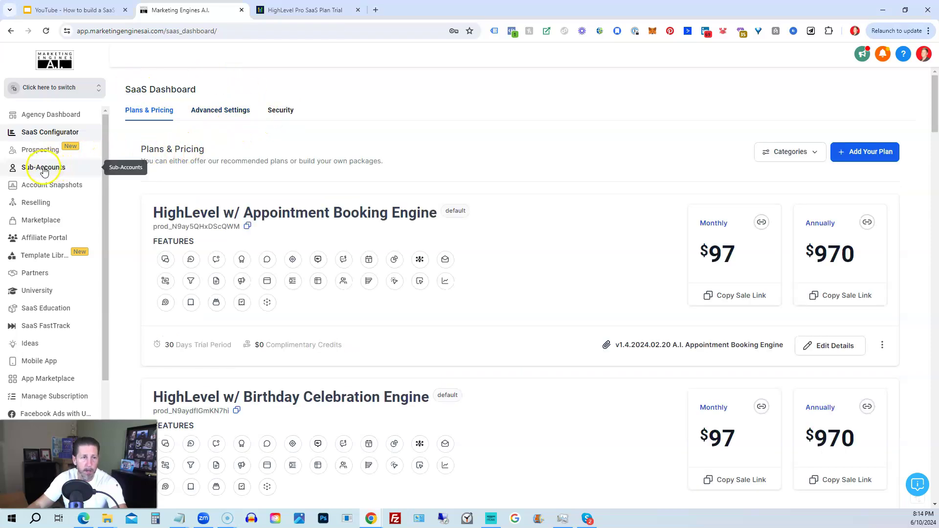
# - From Sub-Accounts, start a new SaaS sub-account based on the Blank Snapshot
pyautogui.click(43, 169)
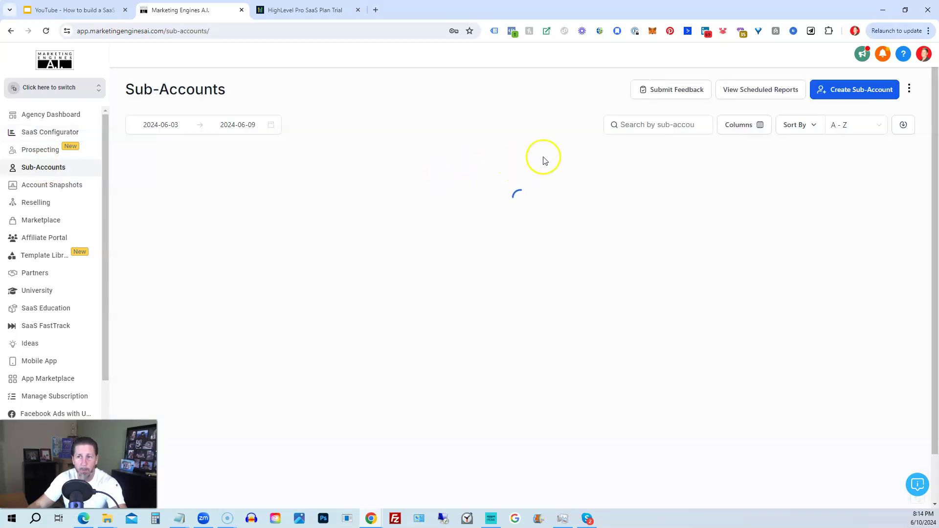
pyautogui.click(827, 95)
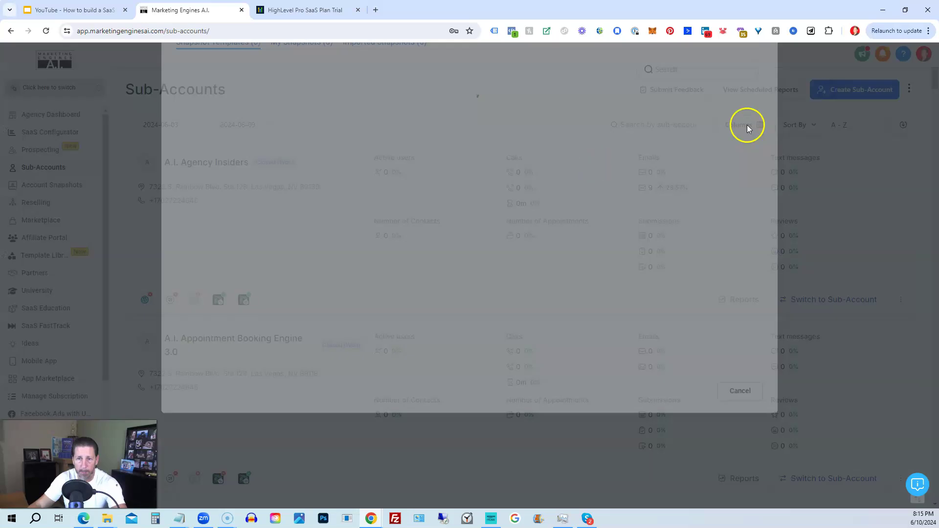
pyautogui.moveTo(264, 289)
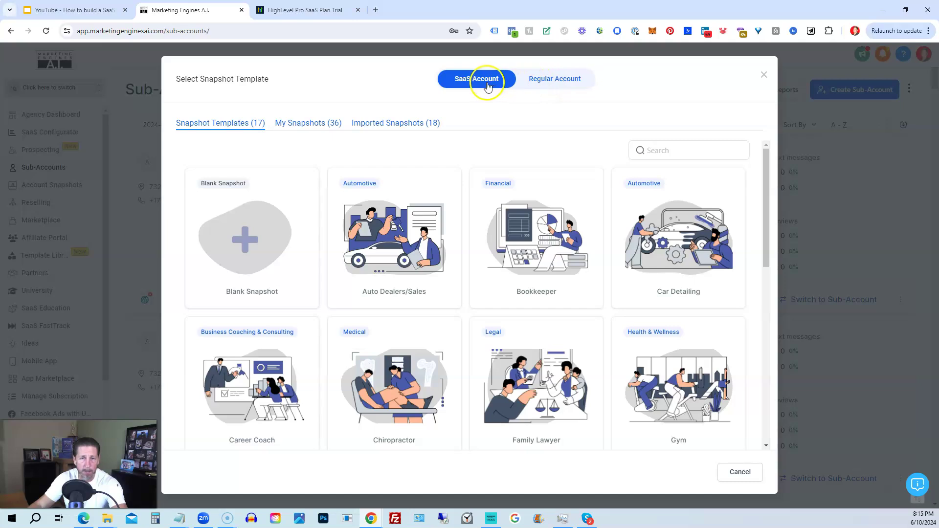
pyautogui.moveTo(252, 227)
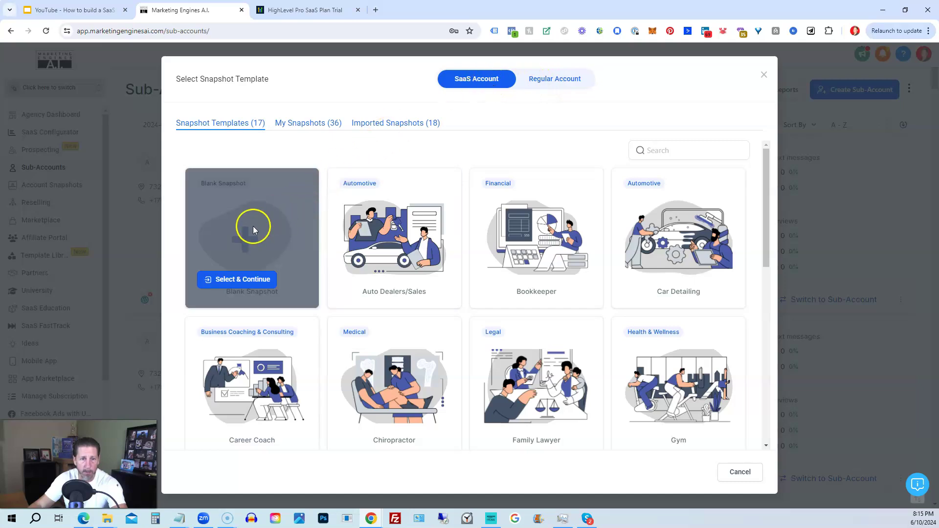
pyautogui.click(237, 279)
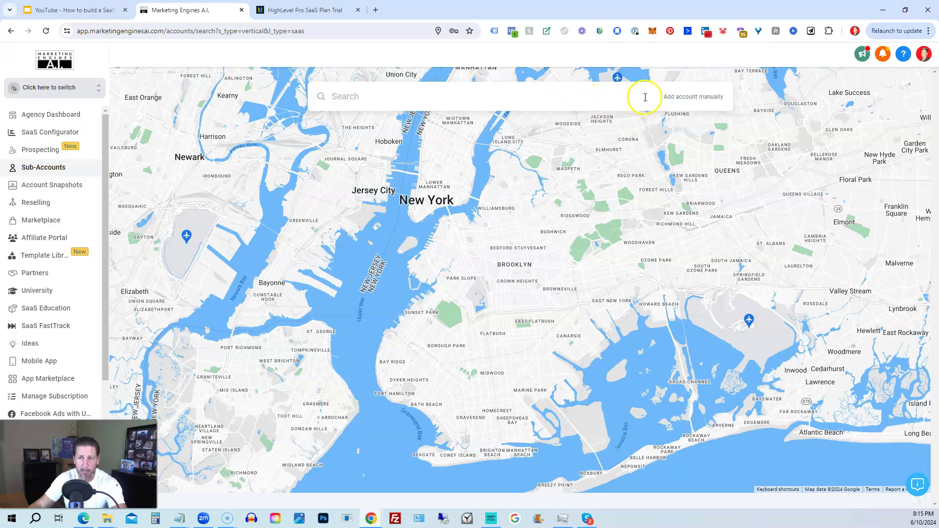
# - Scroll through the manual Add account form, then return to Sub-Accounts without creating one
pyautogui.click(680, 97)
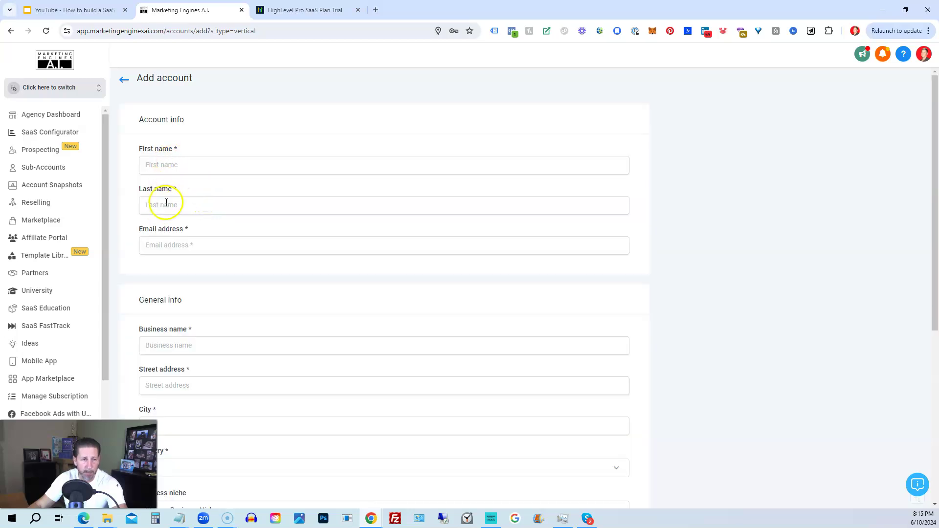
pyautogui.scroll(-3, 158, 241)
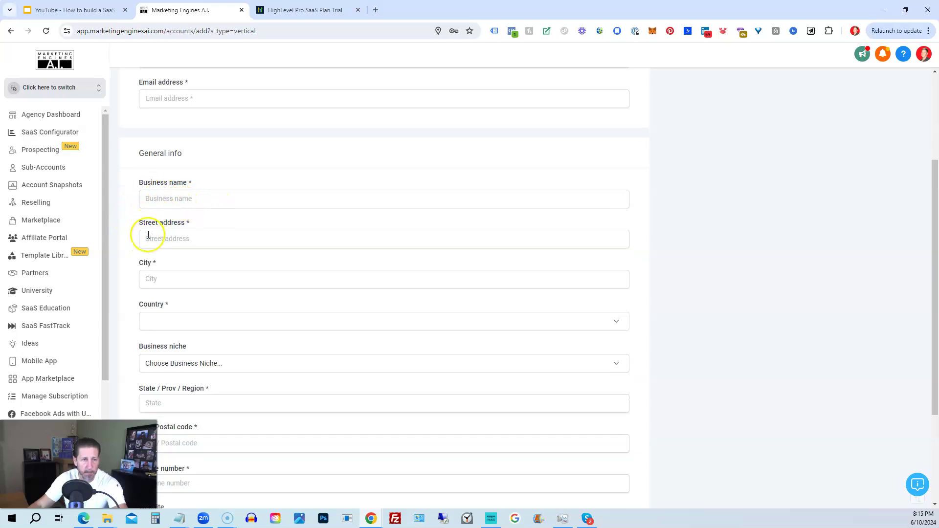
pyautogui.scroll(-2, 159, 228)
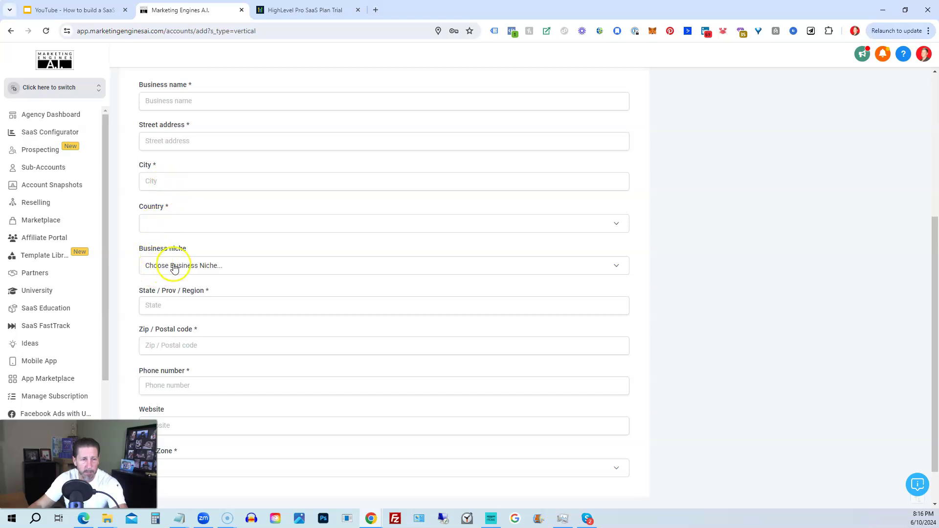
pyautogui.scroll(-1, 179, 266)
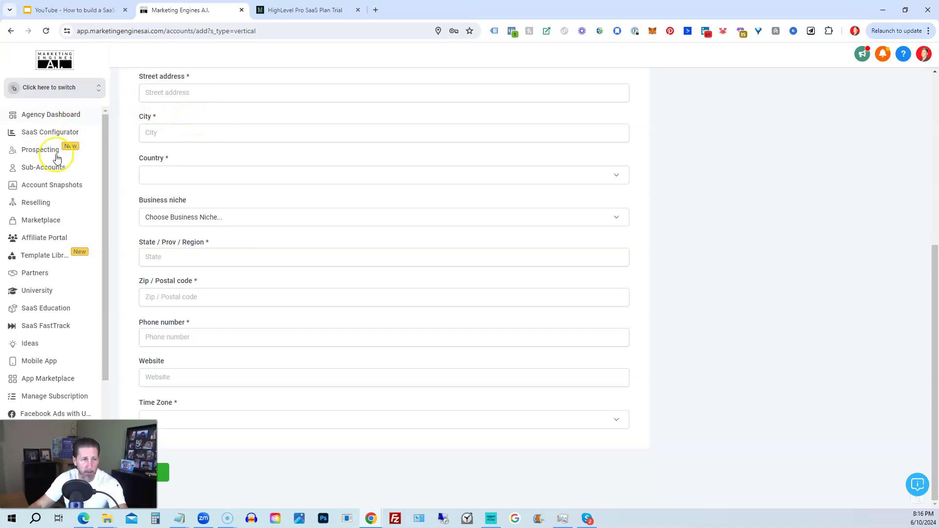
pyautogui.click(44, 169)
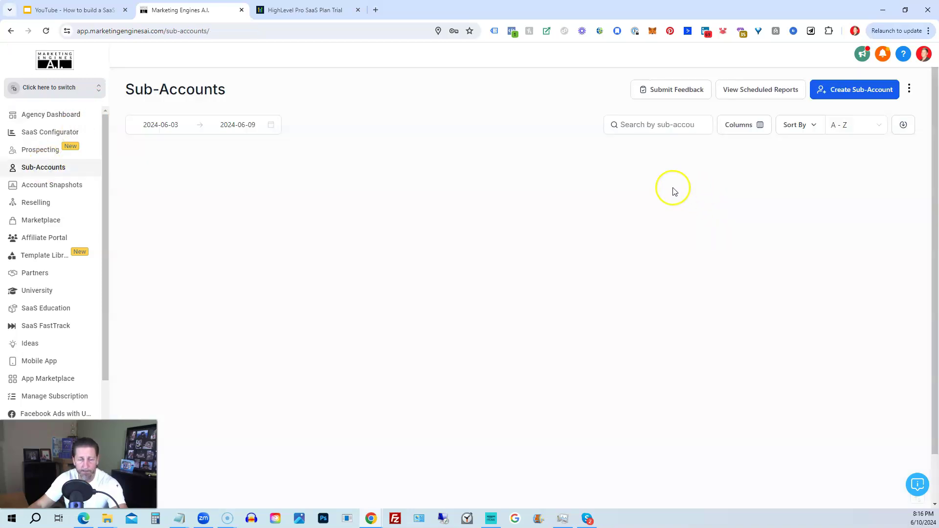
# - Search sub-accounts for 'demo', open the Demo account's details and scroll through Basic Details
pyautogui.click(649, 122)
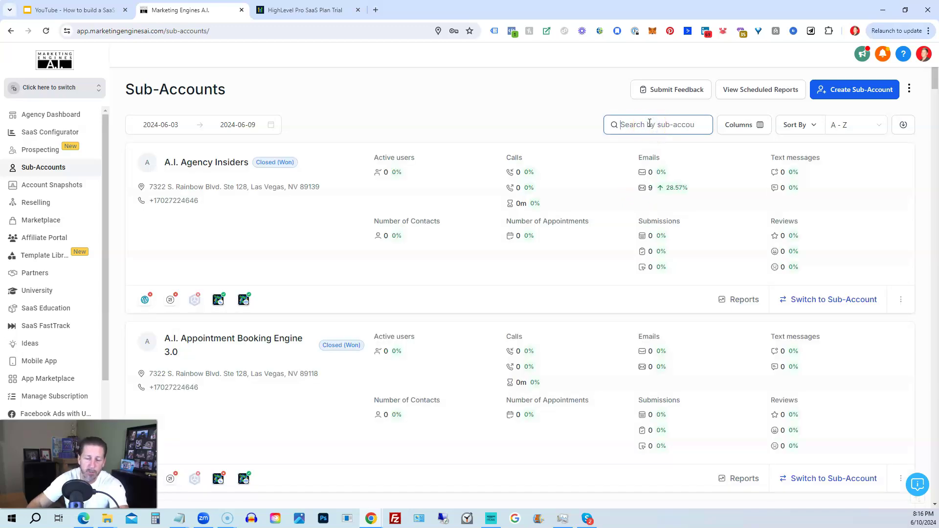
pyautogui.write('demo')
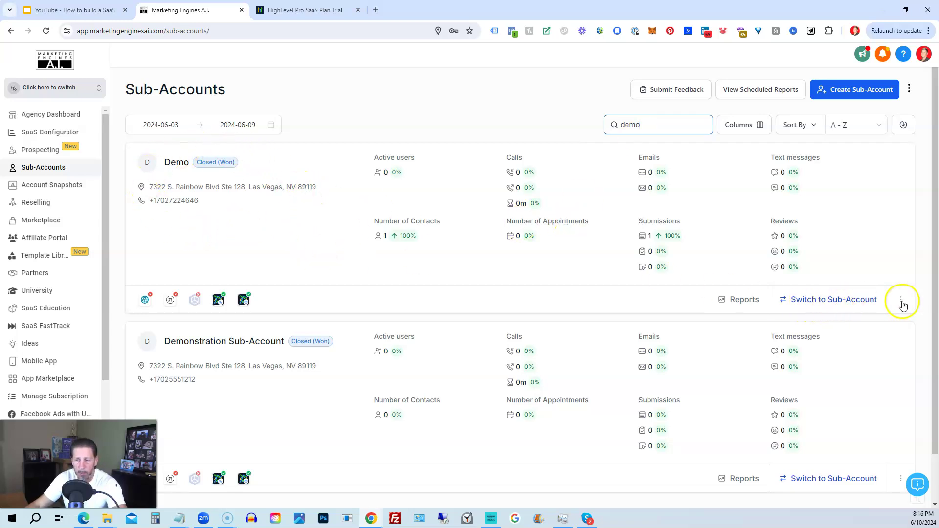
pyautogui.click(902, 300)
pyautogui.click(901, 285)
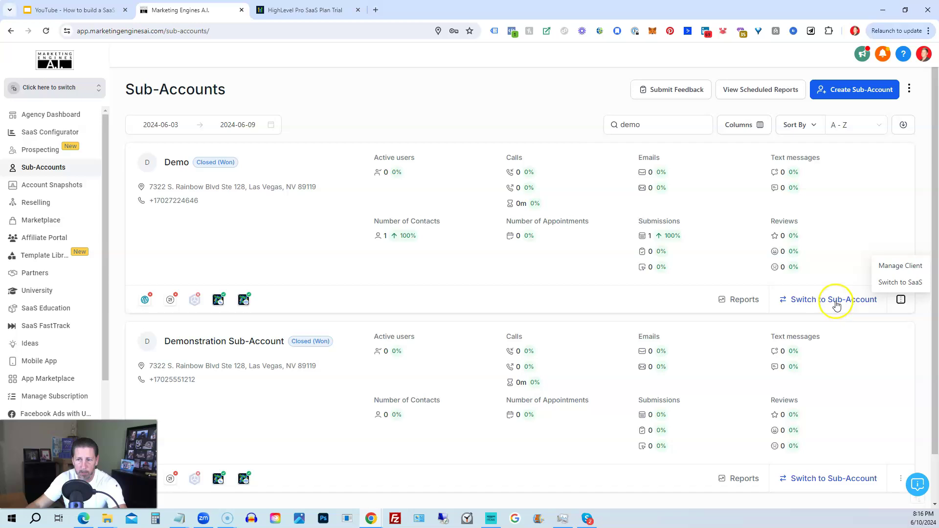
pyautogui.click(895, 267)
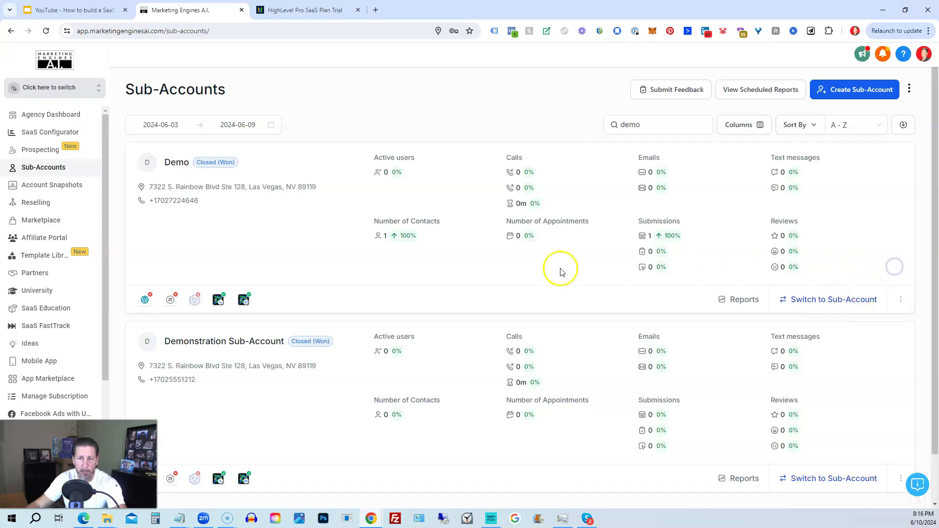
pyautogui.scroll(-1, 178, 198)
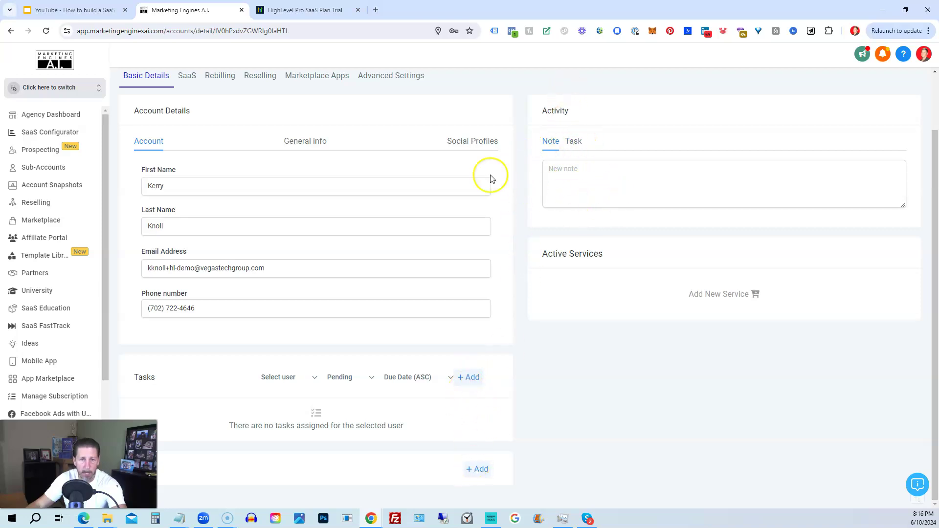
# - Open the Demo sub-account's SaaS tab and highlight the SaaS Mode description and label
pyautogui.click(189, 76)
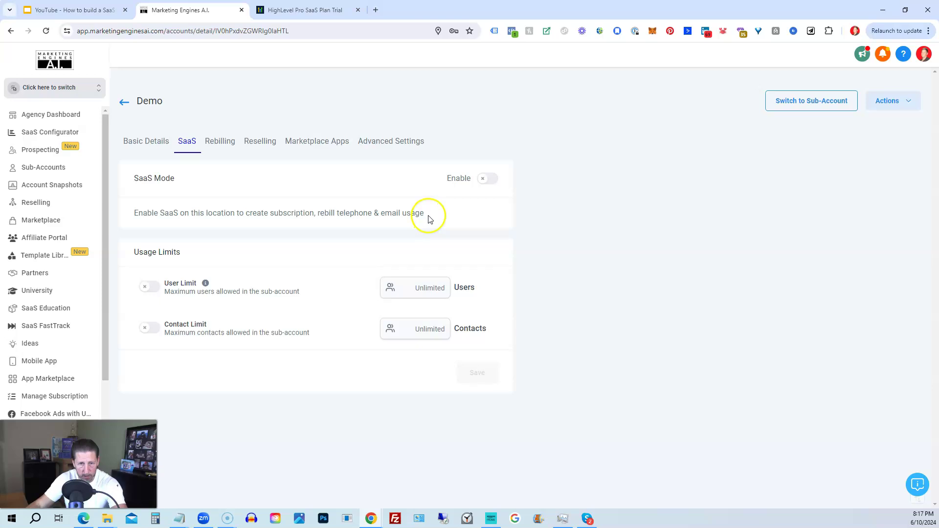
pyautogui.moveTo(423, 214); pyautogui.dragTo(144, 214)
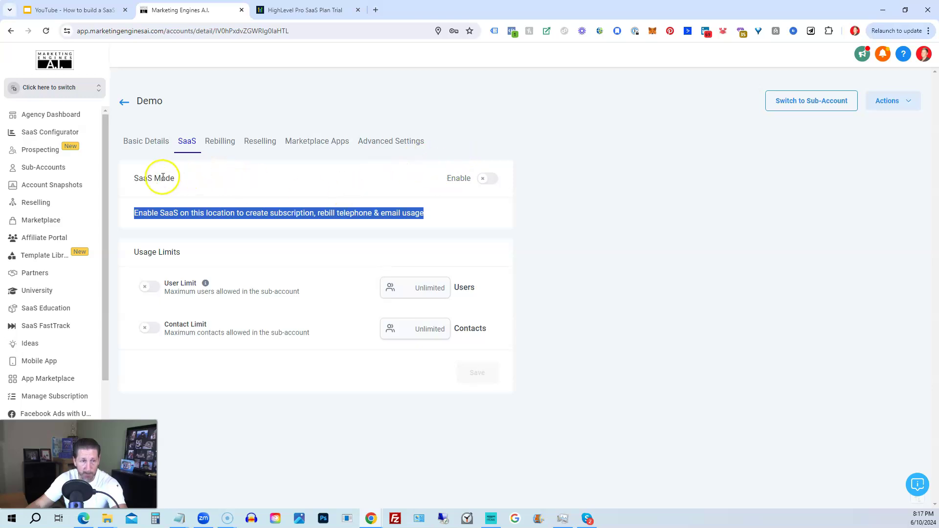
pyautogui.moveTo(133, 181); pyautogui.dragTo(153, 178)
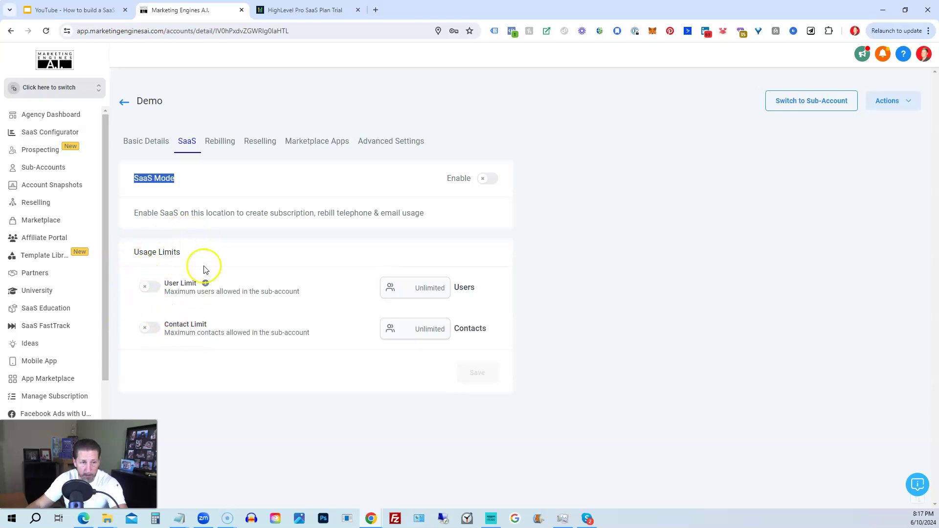
# - View the Dedicated IP rebilling options, then the Reselling offers for Conversation AI and Yext at $99
pyautogui.click(220, 142)
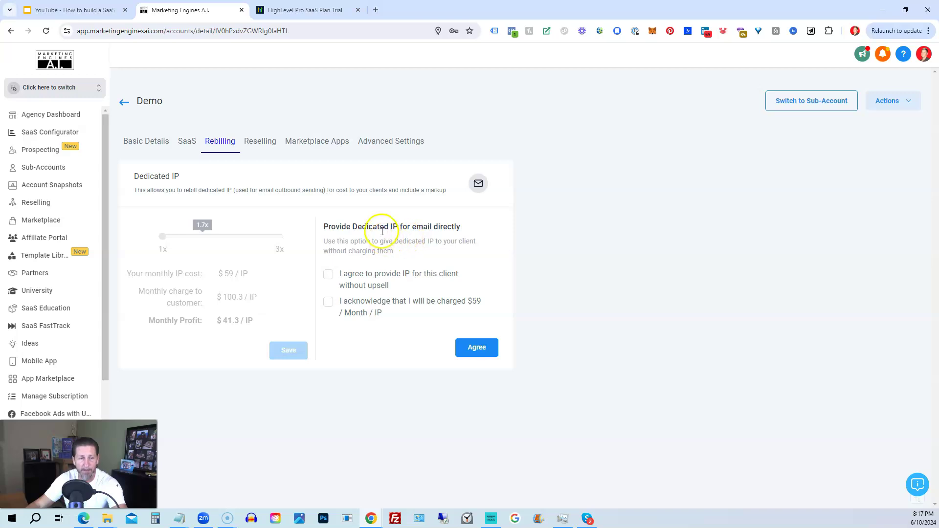
pyautogui.click(262, 143)
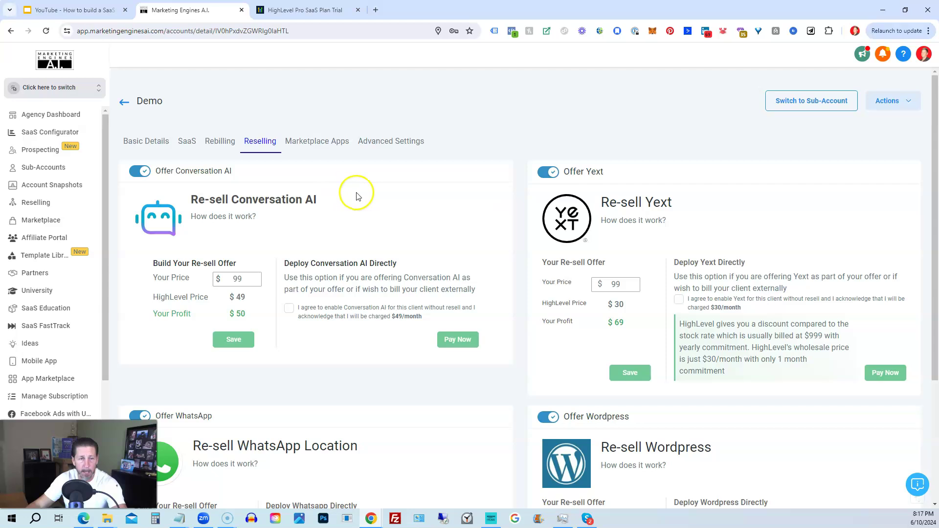
# - Scroll through the Reselling offers, including WhatsApp and WordPress
pyautogui.scroll(-1, 356, 196)
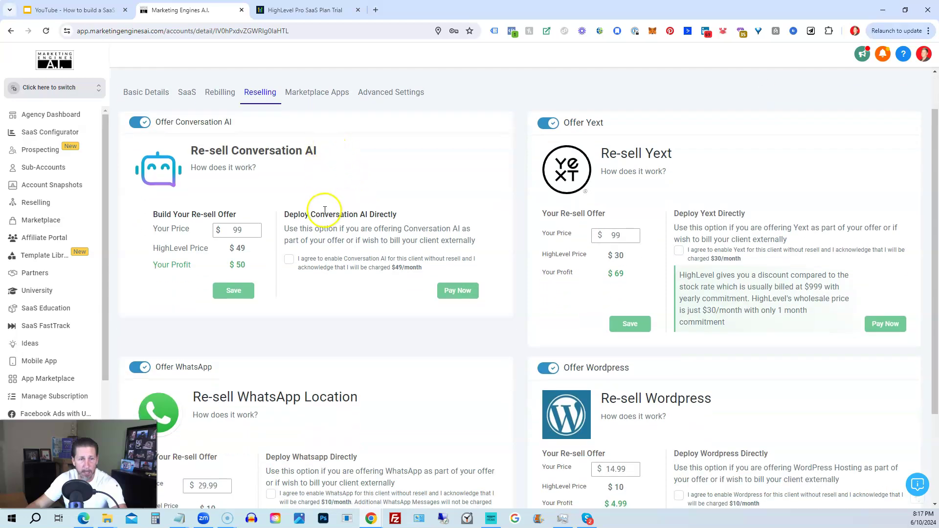
pyautogui.scroll(-2, 320, 218)
pyautogui.scroll(3, 311, 224)
pyautogui.scroll(-1, 311, 222)
pyautogui.scroll(-3, 309, 230)
pyautogui.scroll(5, 636, 274)
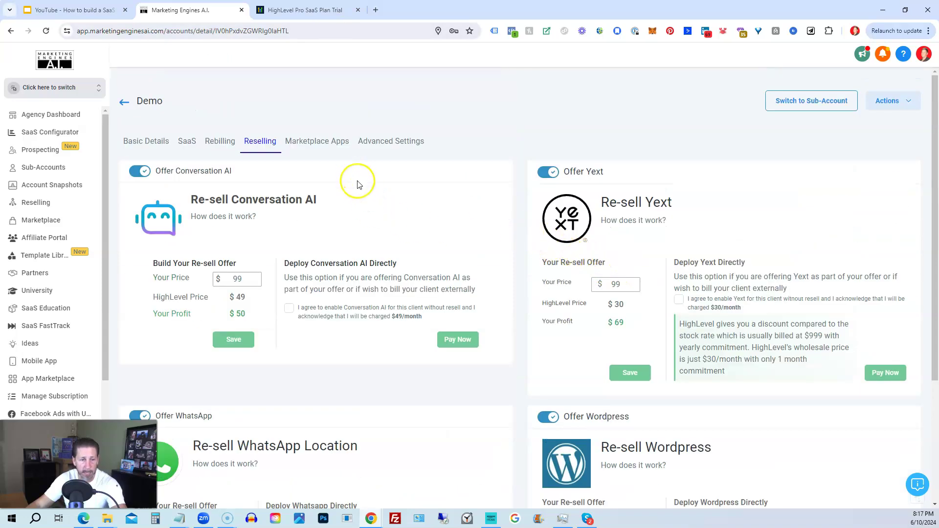
# - Review Marketplace Apps resale prices, e.g. Outbound Message Connect at $1.97 with $0.10 profit
pyautogui.click(308, 142)
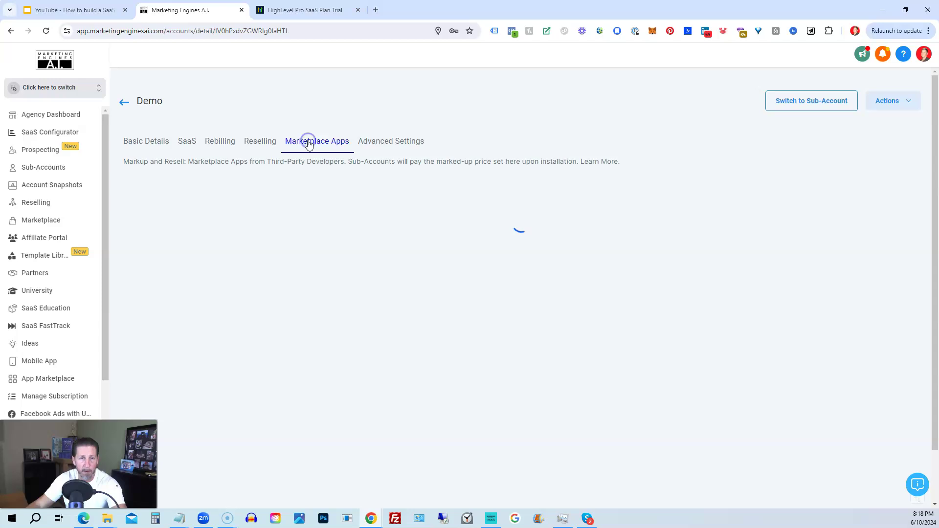
pyautogui.scroll(-2, 360, 243)
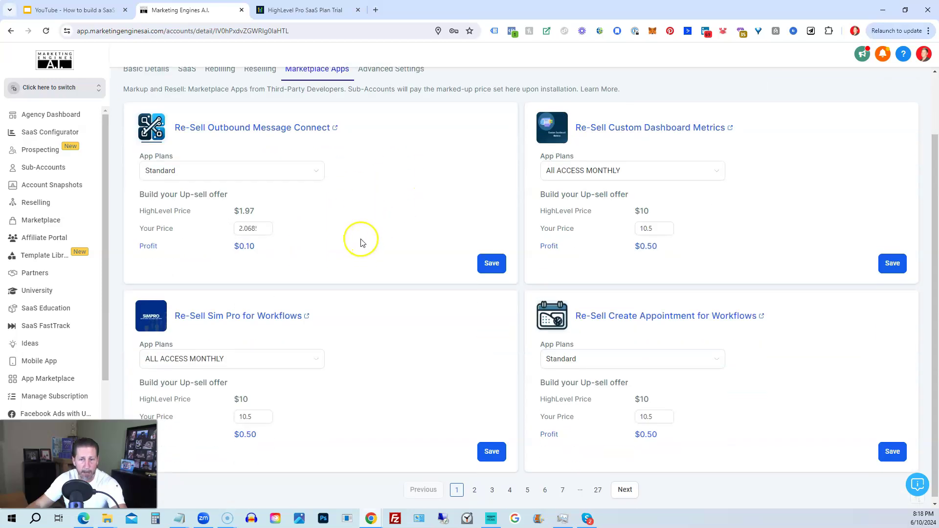
pyautogui.scroll(2, 345, 287)
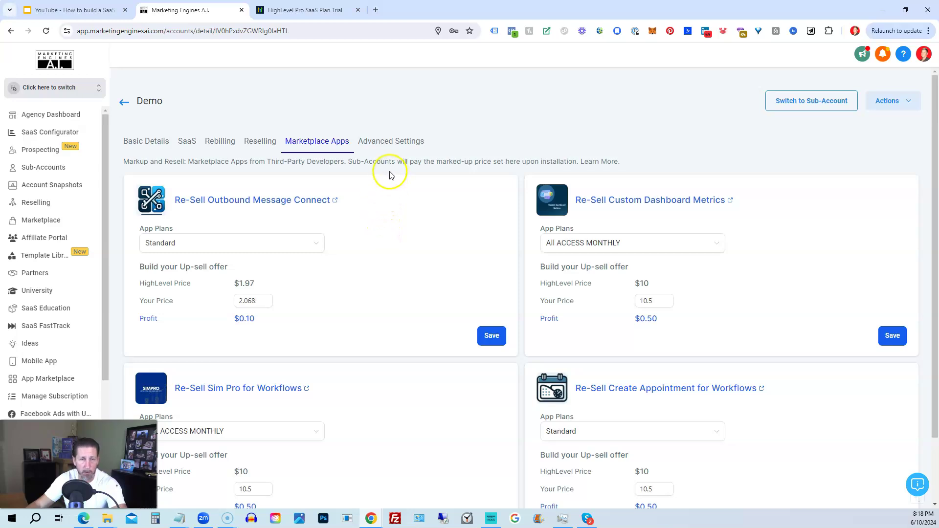
# - In Advanced Settings, raise the daily email limit to 15000 and disable 90-day email re-verification
pyautogui.click(386, 145)
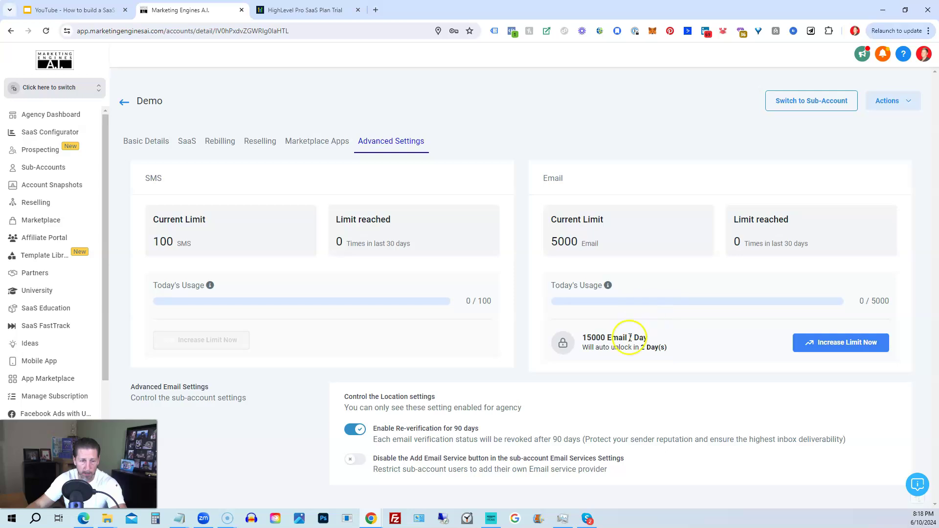
pyautogui.click(824, 342)
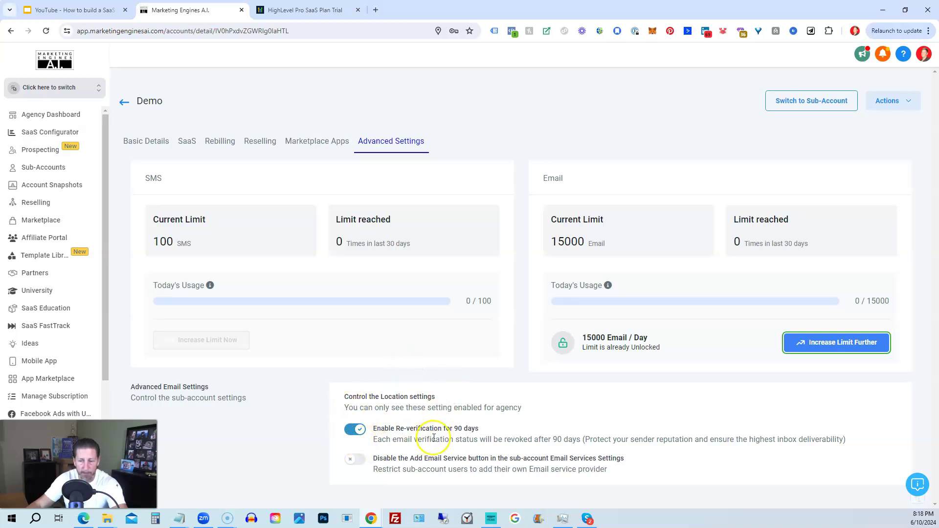
pyautogui.click(352, 431)
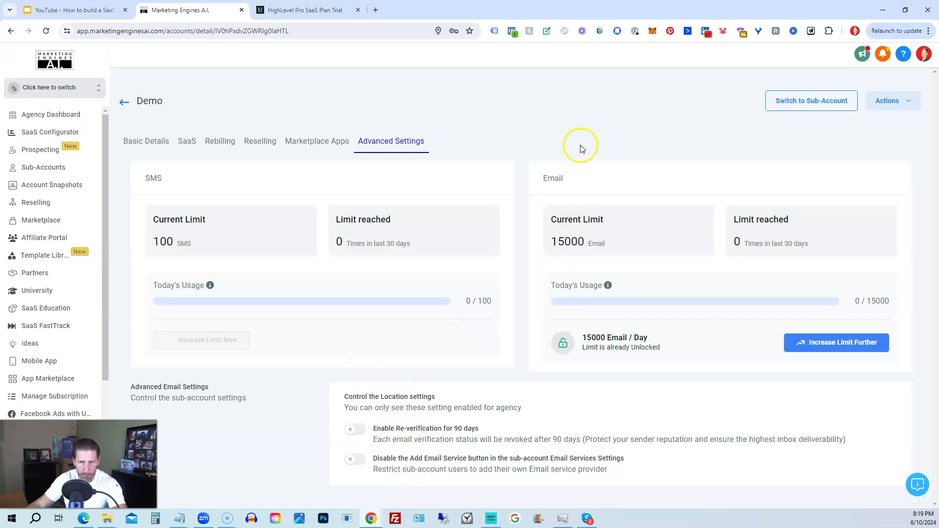
pyautogui.click(895, 102)
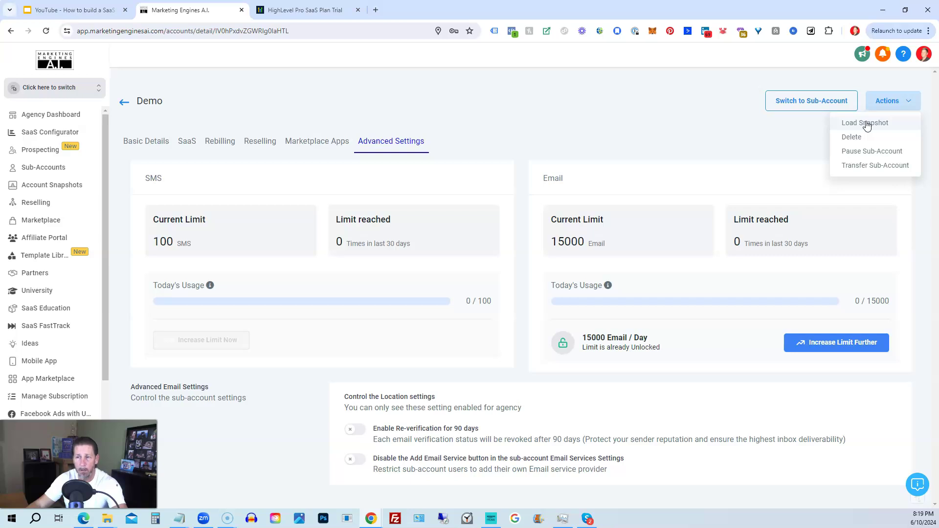
# - Look over the Actions menu options and close it without choosing any
pyautogui.click(852, 142)
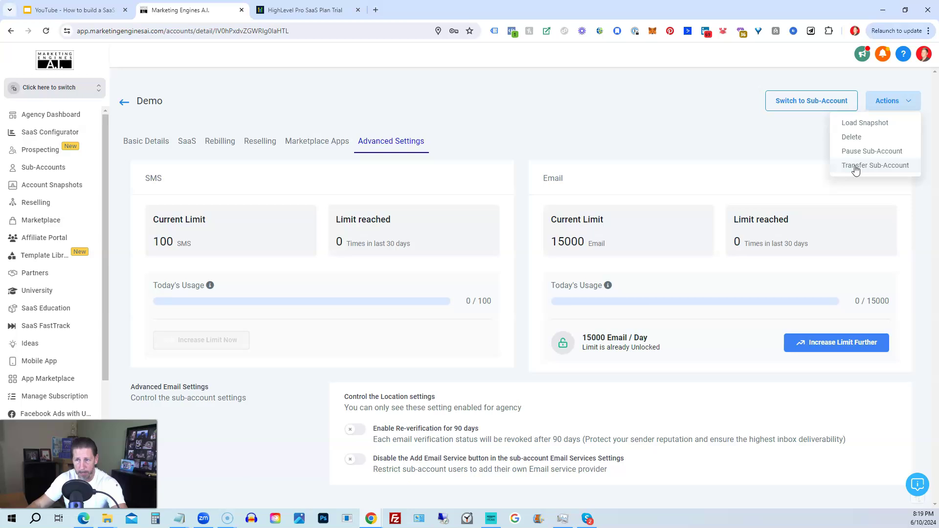
pyautogui.click(779, 122)
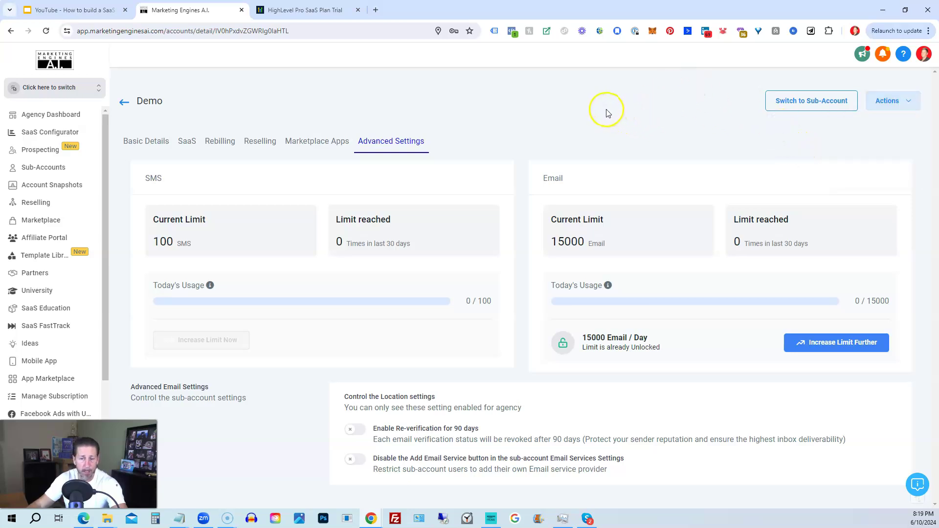
# - Switch into the Demo sub-account and open its Business Profile settings
pyautogui.click(806, 102)
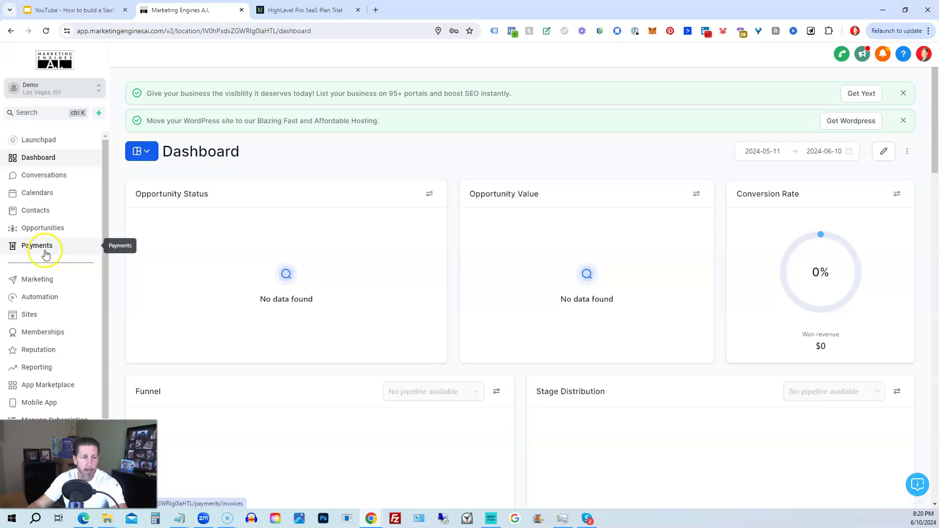
pyautogui.scroll(-1, 45, 255)
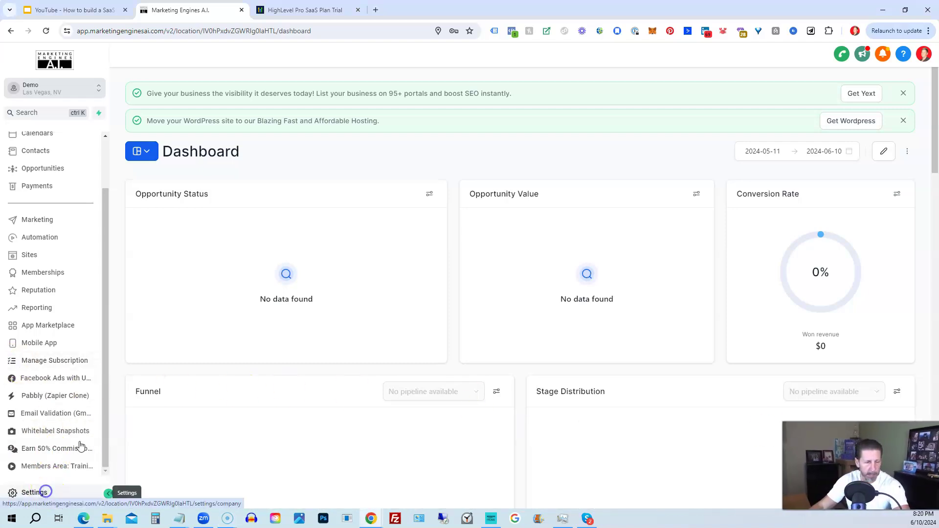
pyautogui.click(33, 492)
# - Browse the Integrations, Domains and Phone Numbers settings, ending on Email Services
pyautogui.scroll(-2, 49, 318)
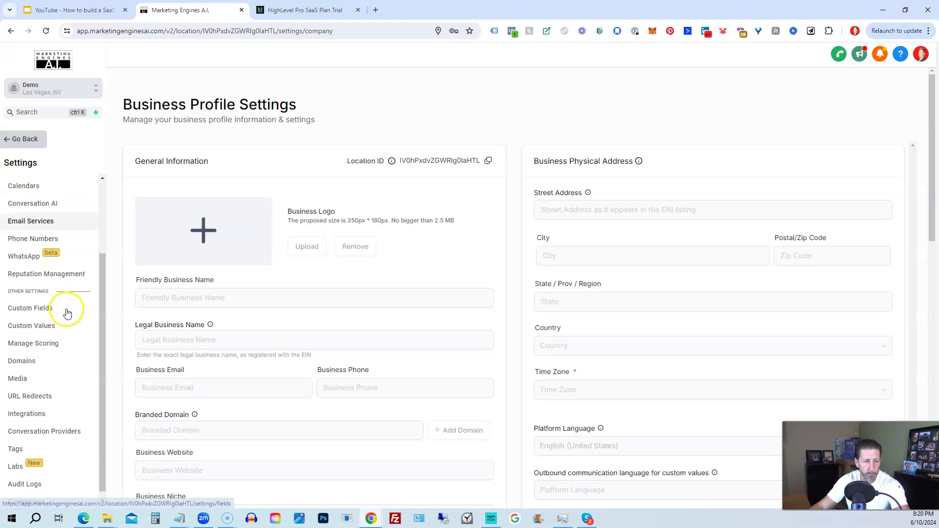
pyautogui.click(23, 409)
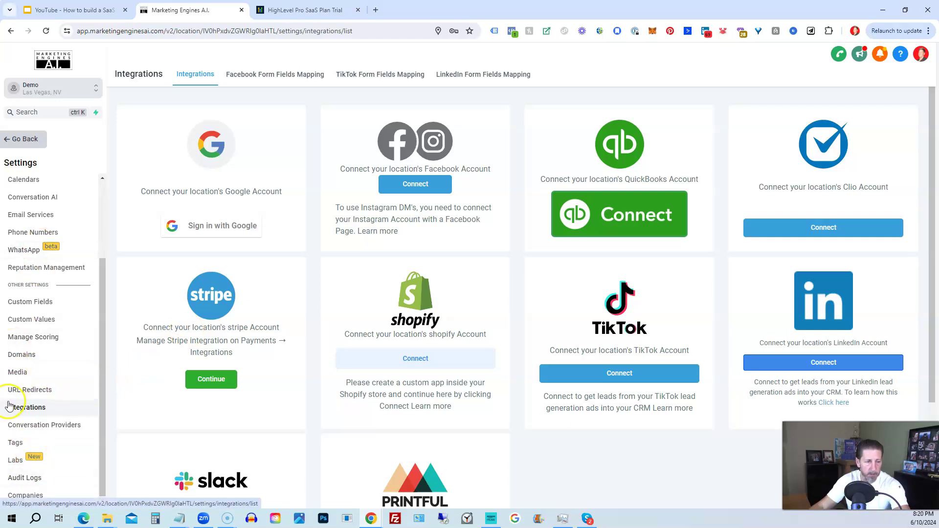
pyautogui.click(23, 359)
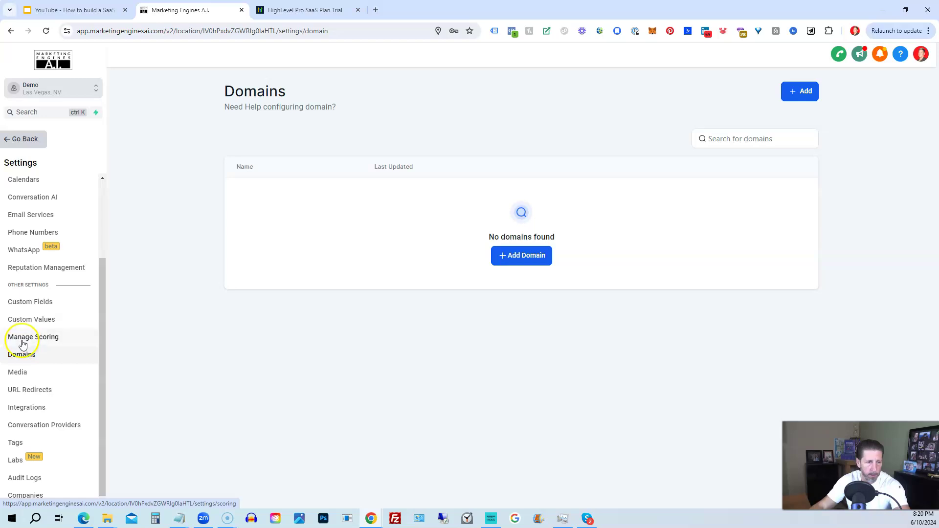
pyautogui.click(33, 232)
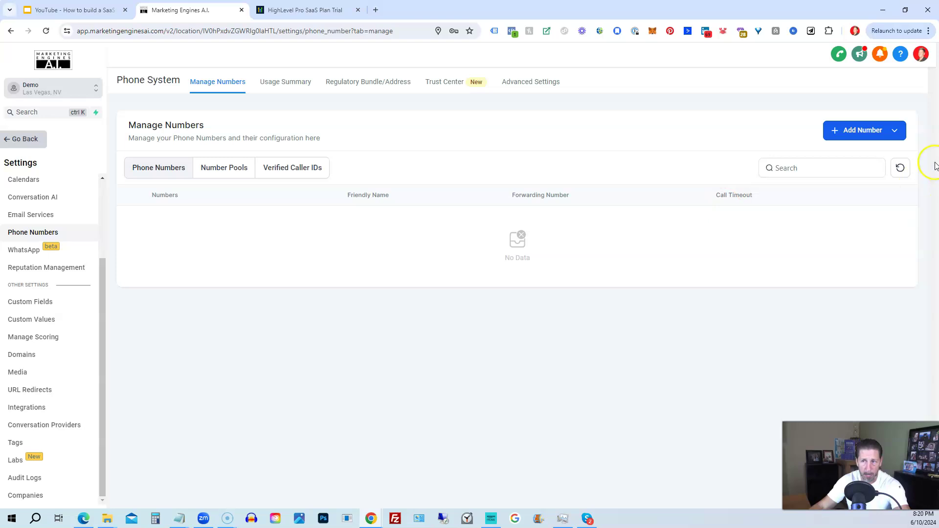
pyautogui.click(30, 214)
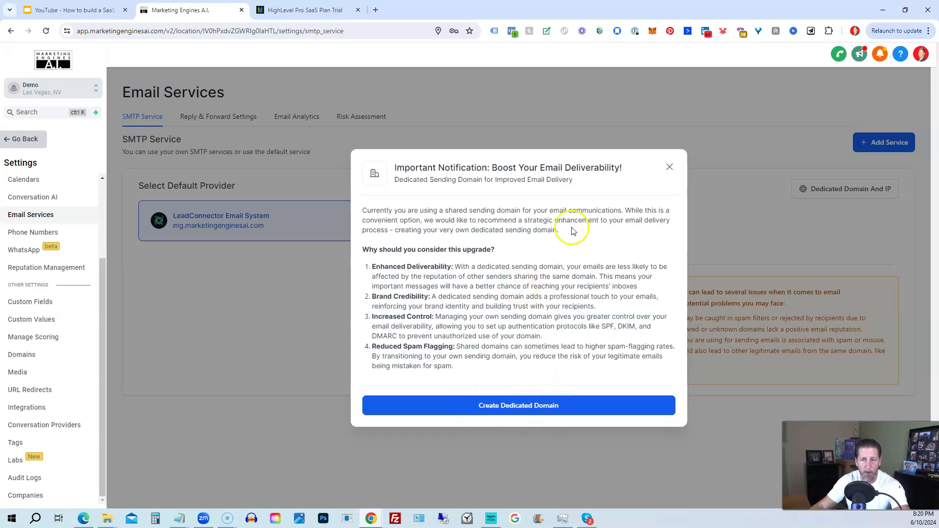
# - Close the Important Notification email deliverability modal and go back to the Demo Dashboard
pyautogui.click(670, 167)
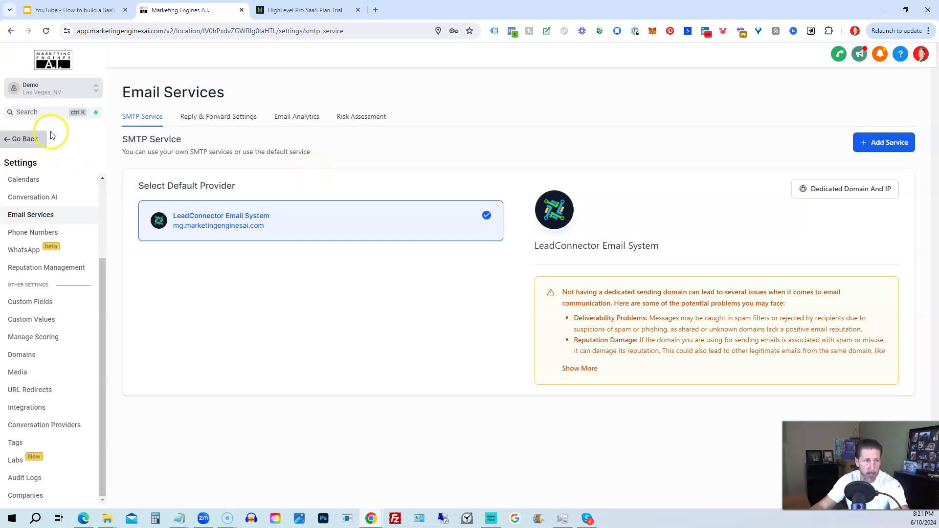
pyautogui.click(26, 142)
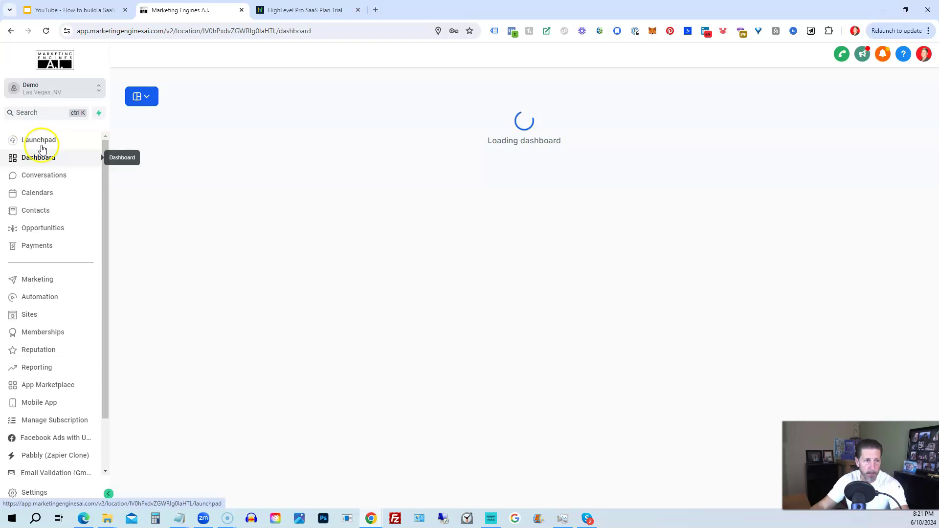
# - Open the sub-account switcher list and close it without switching accounts
pyautogui.click(53, 91)
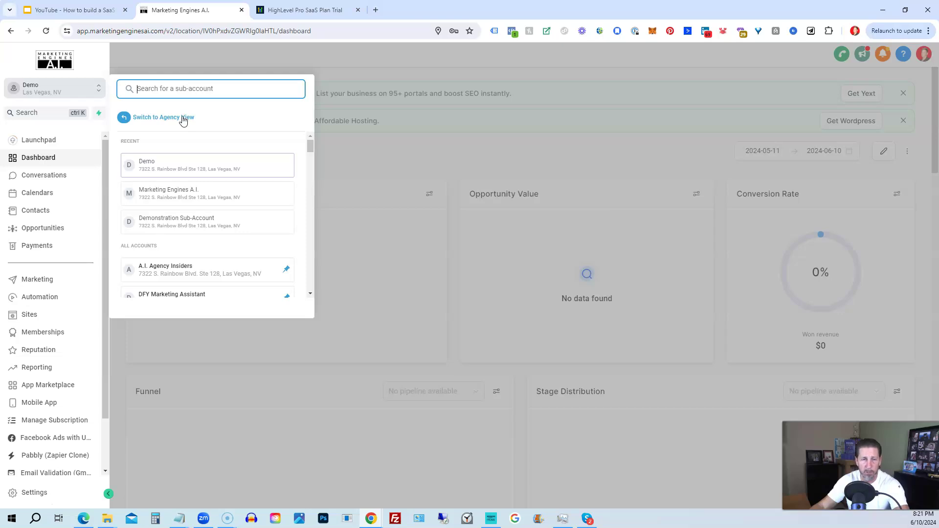
pyautogui.click(375, 137)
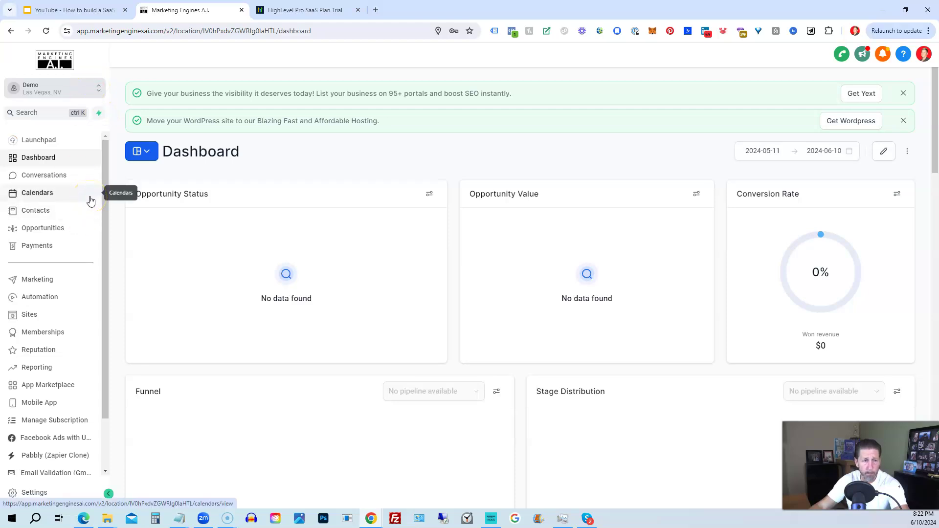
# - Open Payments > Products, attempt Import from Stripe, dismiss the missing API key error, and return to Products
pyautogui.click(36, 245)
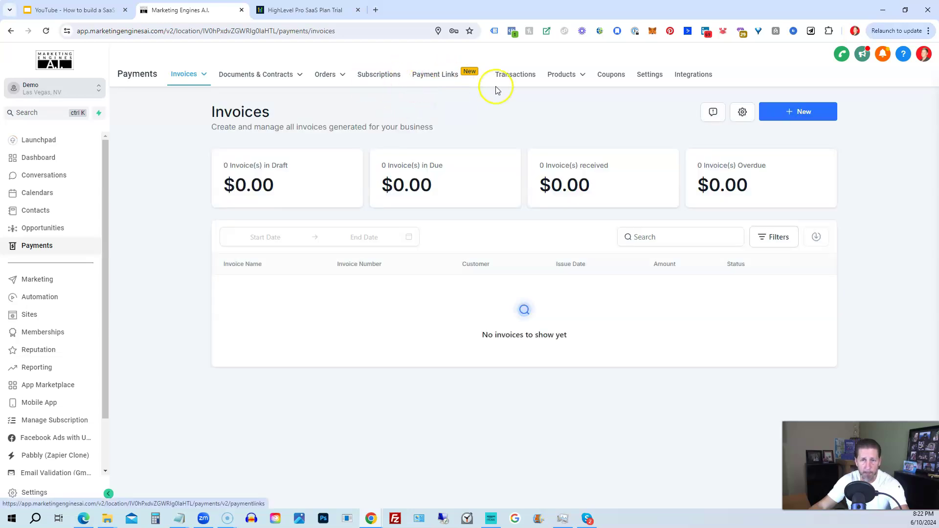
pyautogui.moveTo(581, 80)
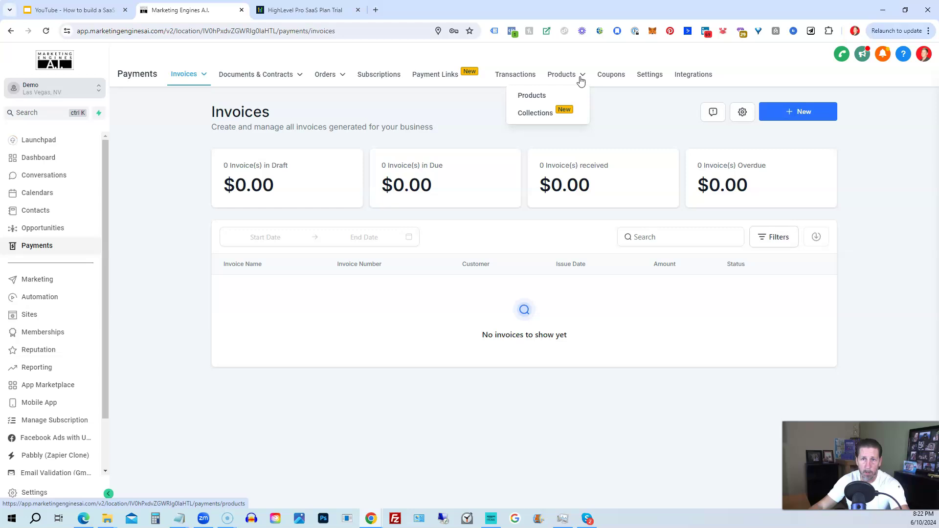
pyautogui.click(538, 97)
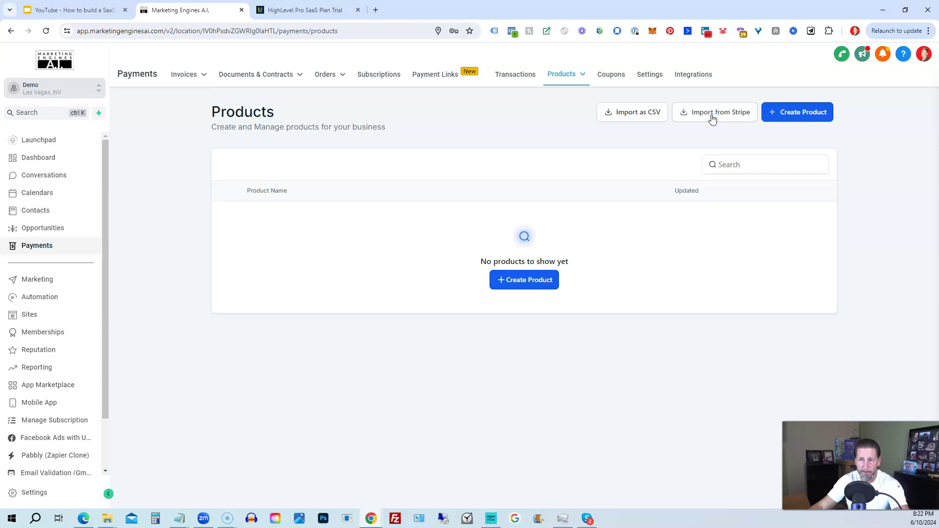
pyautogui.click(712, 118)
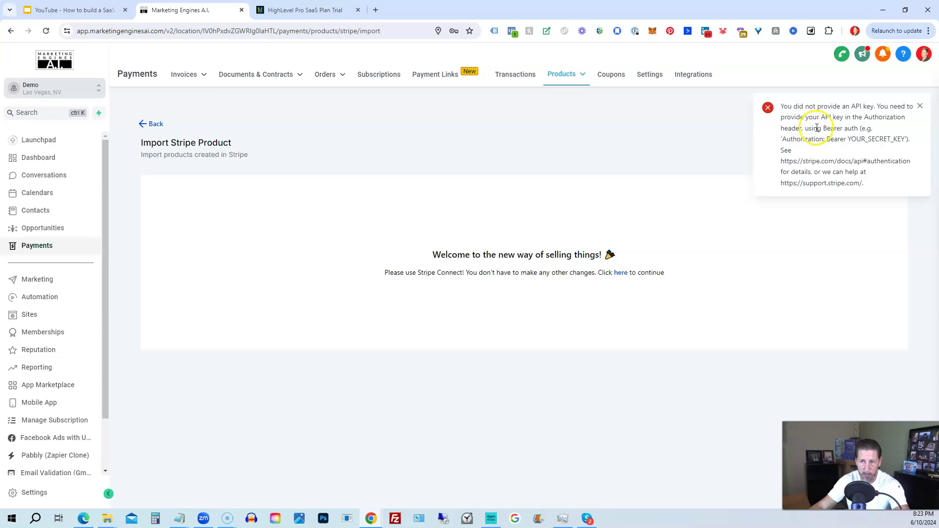
pyautogui.click(920, 106)
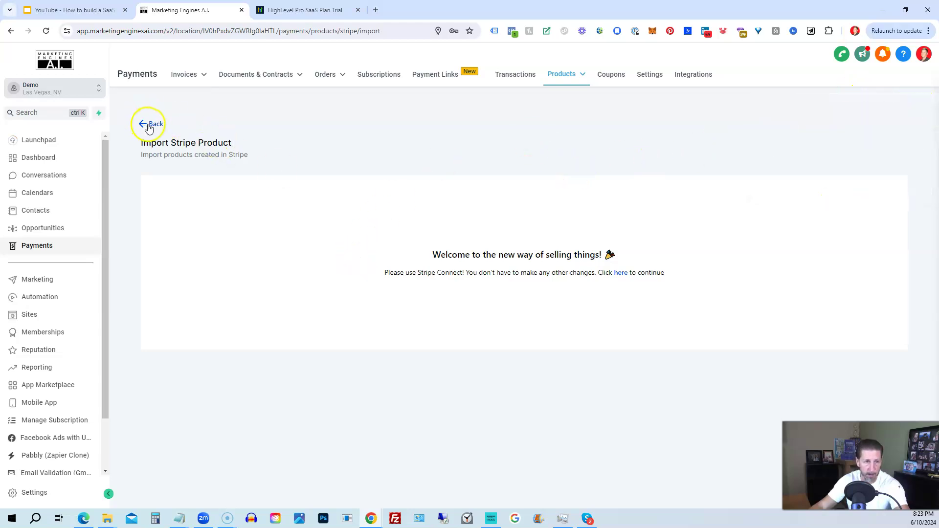
pyautogui.click(152, 124)
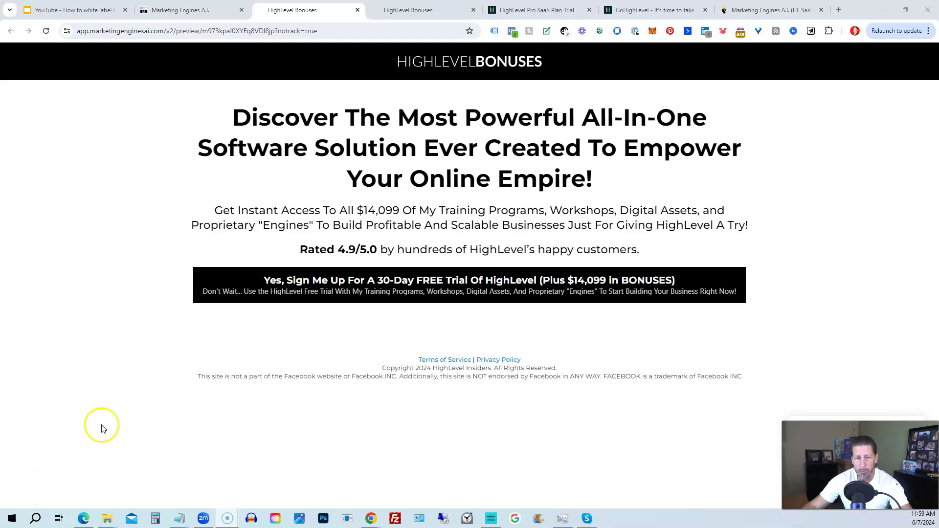
# - Open the free-trial sign-up form, then switch to the fourth tab's fuller HighLevel Bonuses page
pyautogui.click(350, 300)
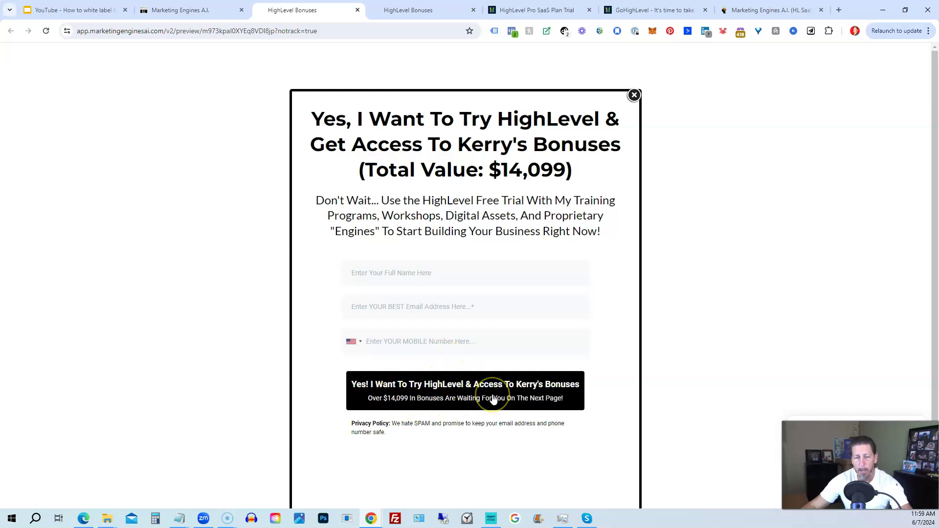
pyautogui.click(417, 10)
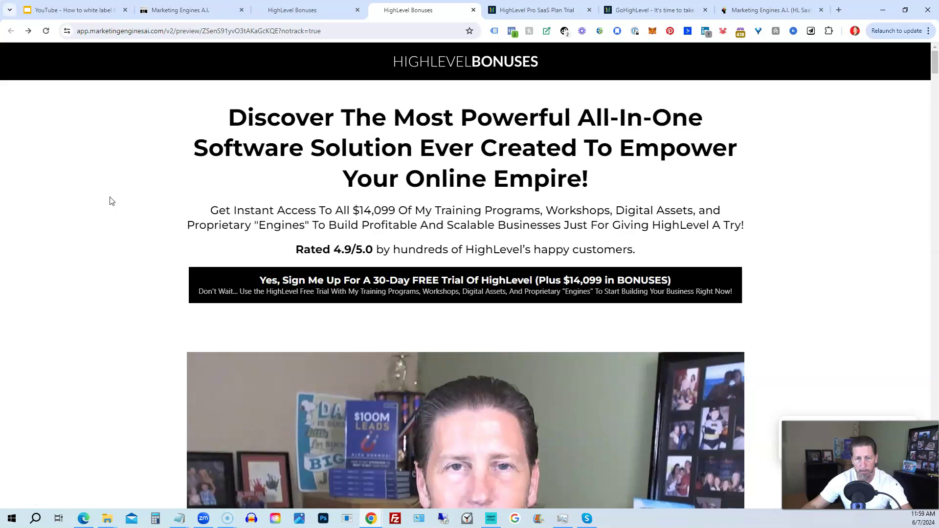
pyautogui.scroll(-5, 111, 201)
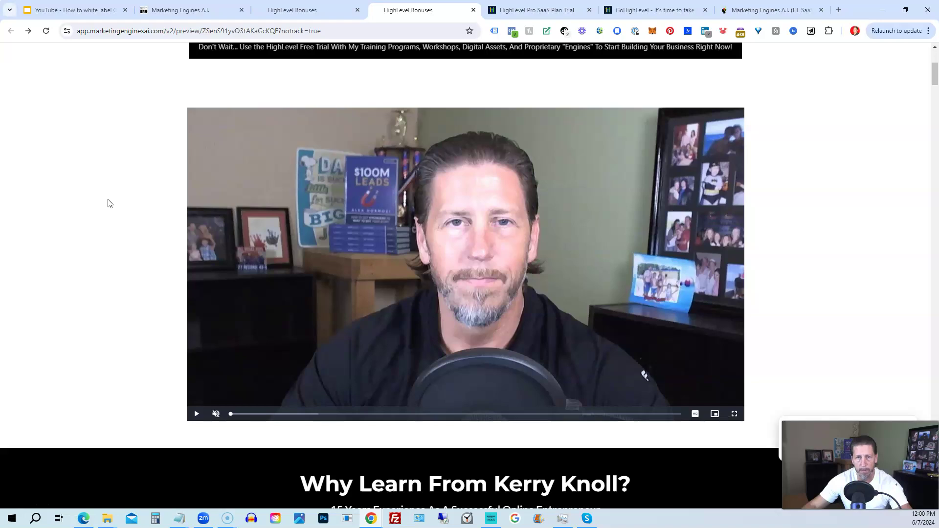
pyautogui.scroll(-9, 107, 203)
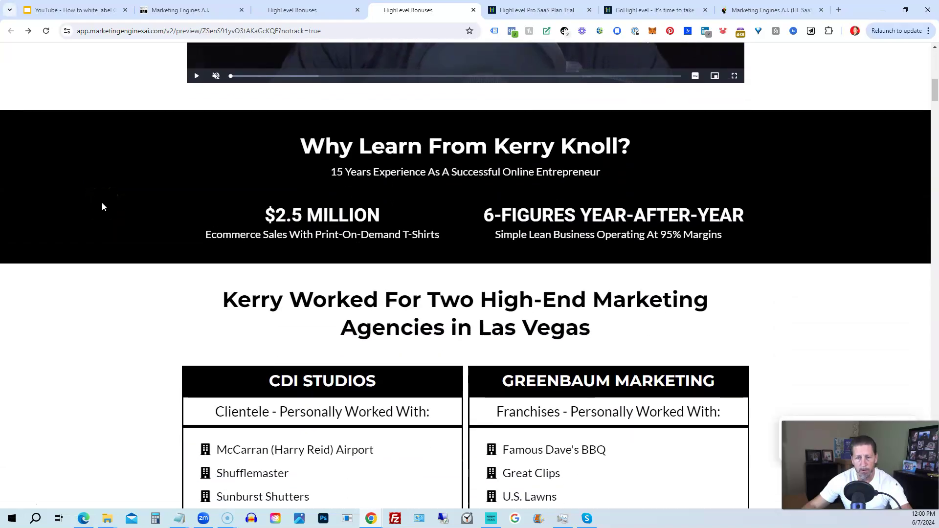
pyautogui.scroll(-7, 100, 208)
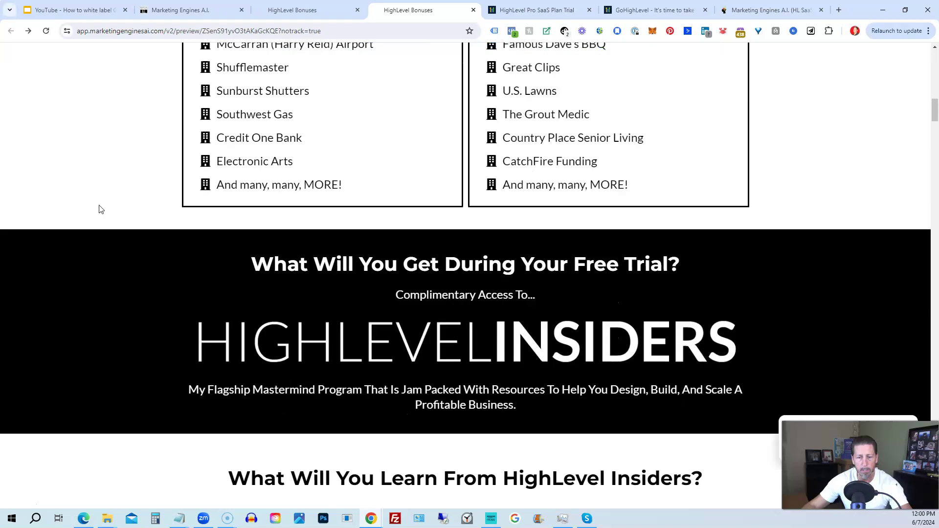
pyautogui.scroll(-3, 99, 207)
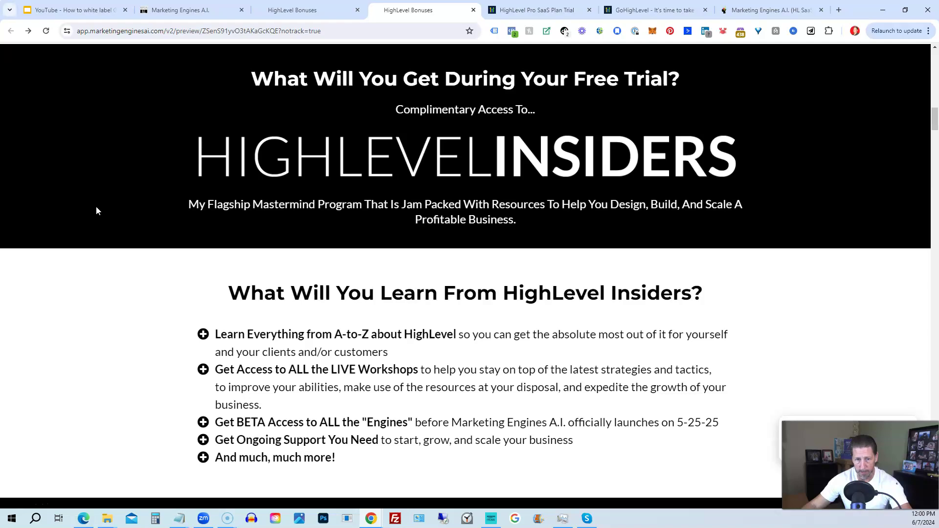
# - Scroll down to Training Programs, showing two $299.99 Masterclass for Beginners courses
pyautogui.click(95, 211)
pyautogui.scroll(-7, 104, 233)
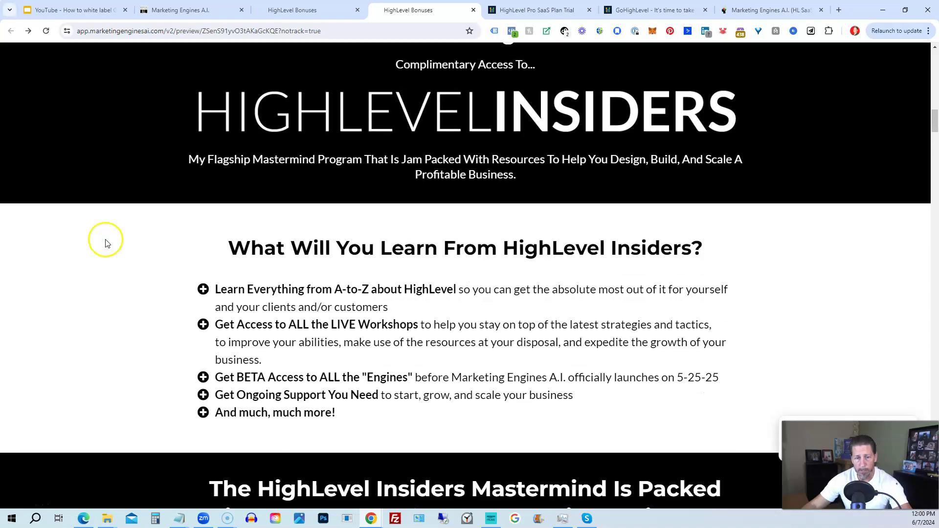
pyautogui.scroll(-3, 99, 240)
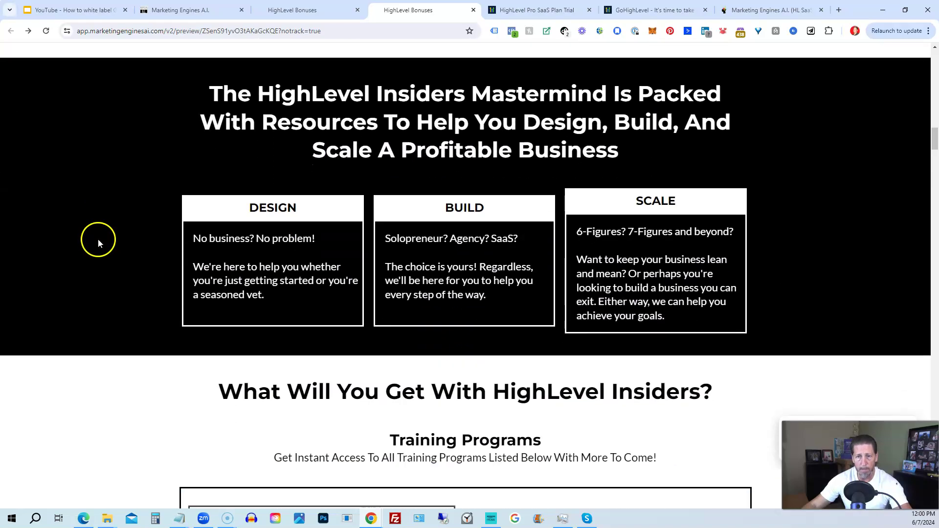
pyautogui.scroll(-6, 96, 243)
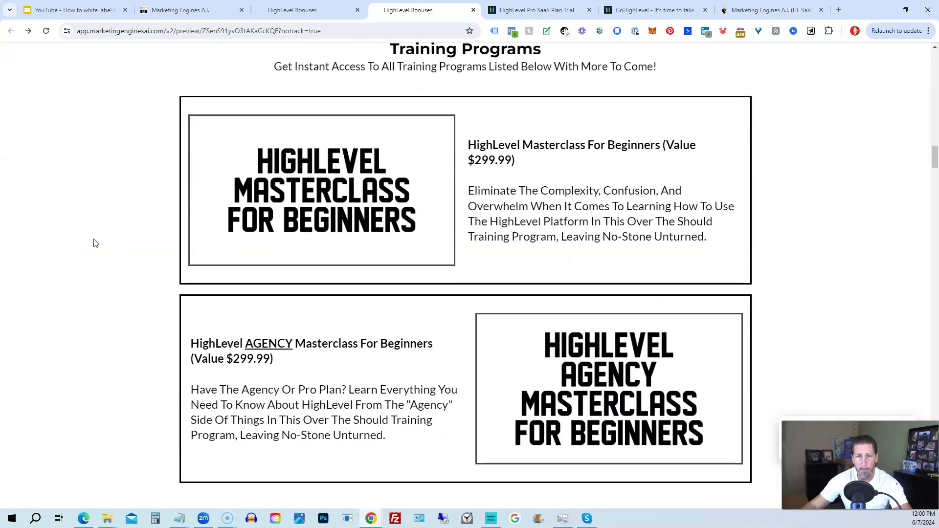
# - Scroll past Training Programs to BETA Access and its A.I. Appointment Booking Engine ($299.99)
pyautogui.click(96, 235)
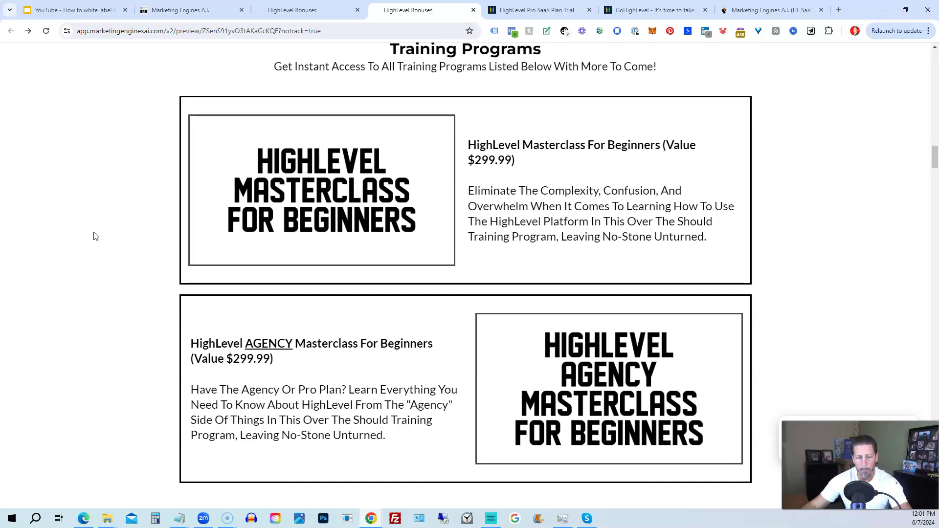
pyautogui.scroll(-9, 96, 237)
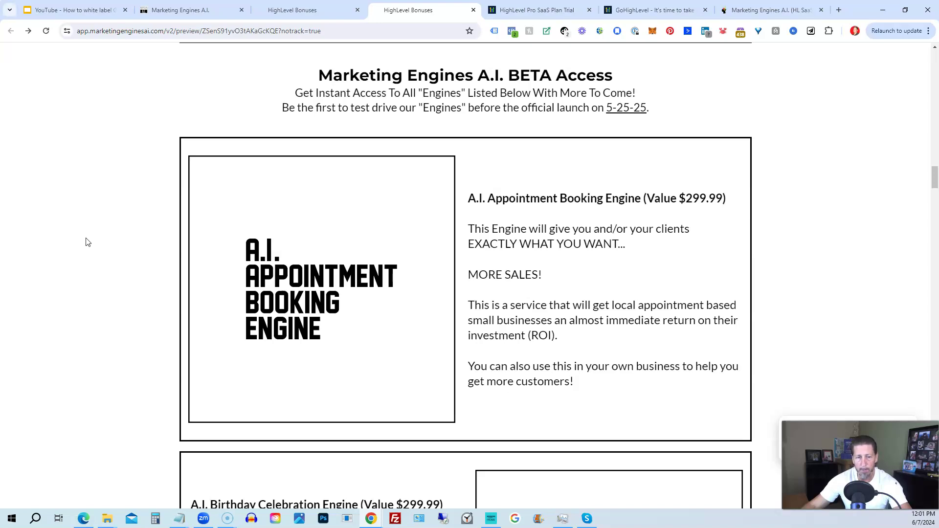
# - Scroll through the A.I. engine cards to the $299.99 A.I. Customer Referral Engine
pyautogui.scroll(-8, 87, 243)
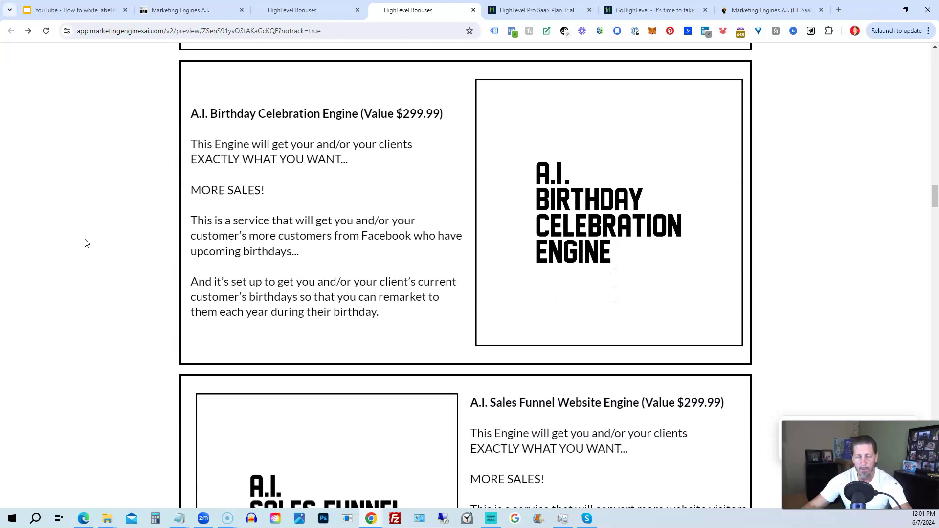
pyautogui.scroll(-7, 86, 244)
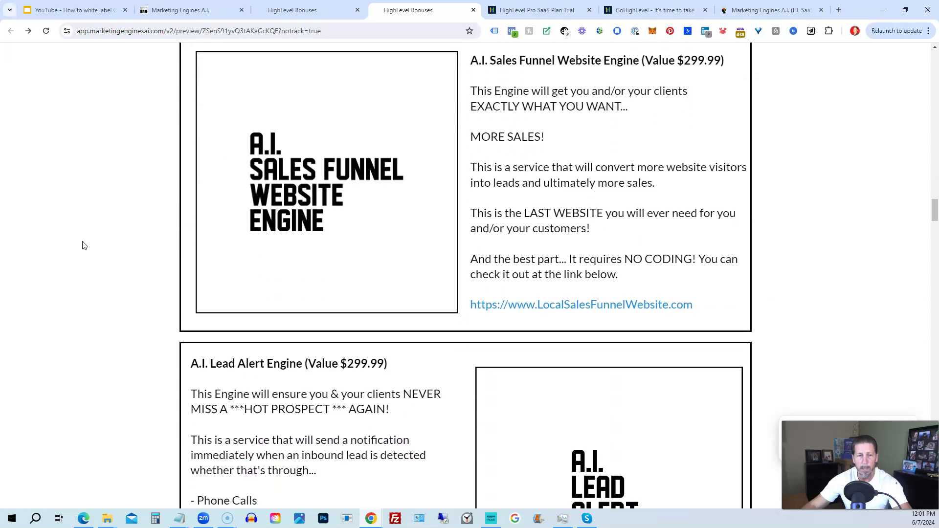
pyautogui.scroll(-5, 84, 245)
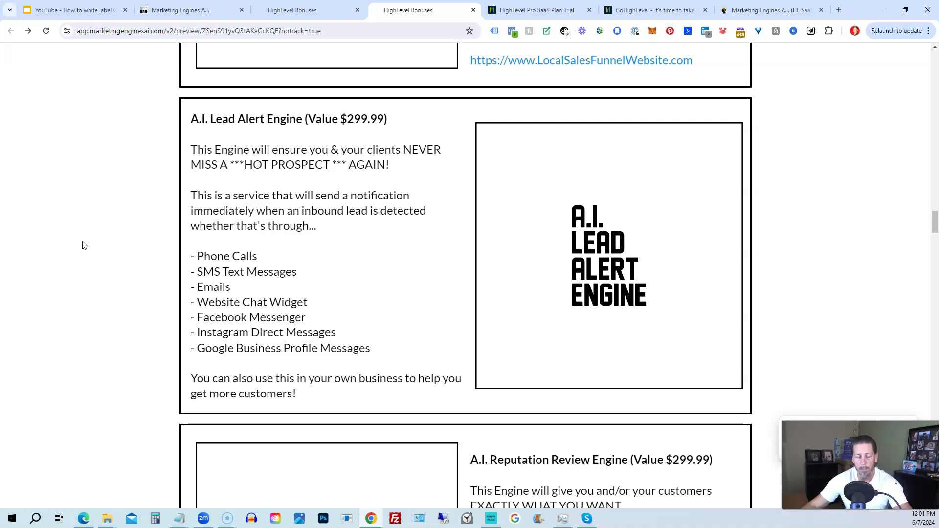
pyautogui.scroll(-6, 85, 245)
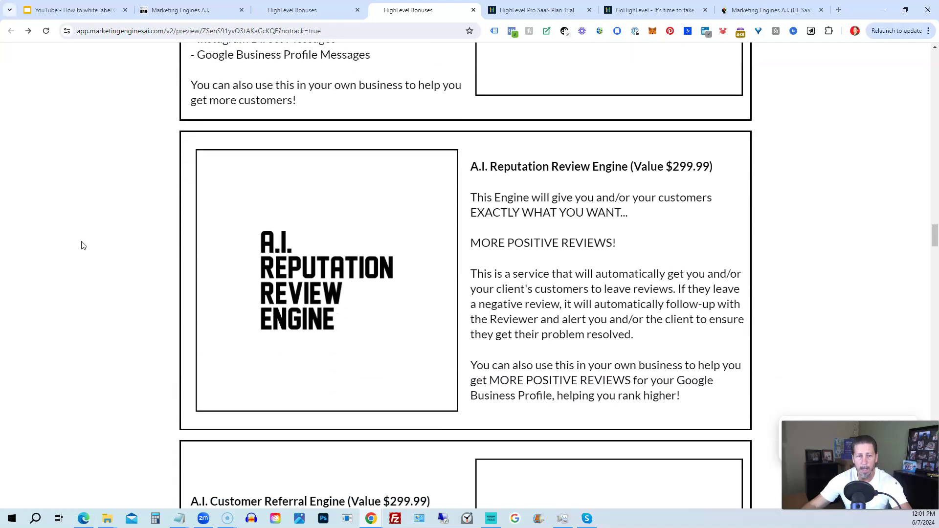
pyautogui.scroll(-6, 83, 245)
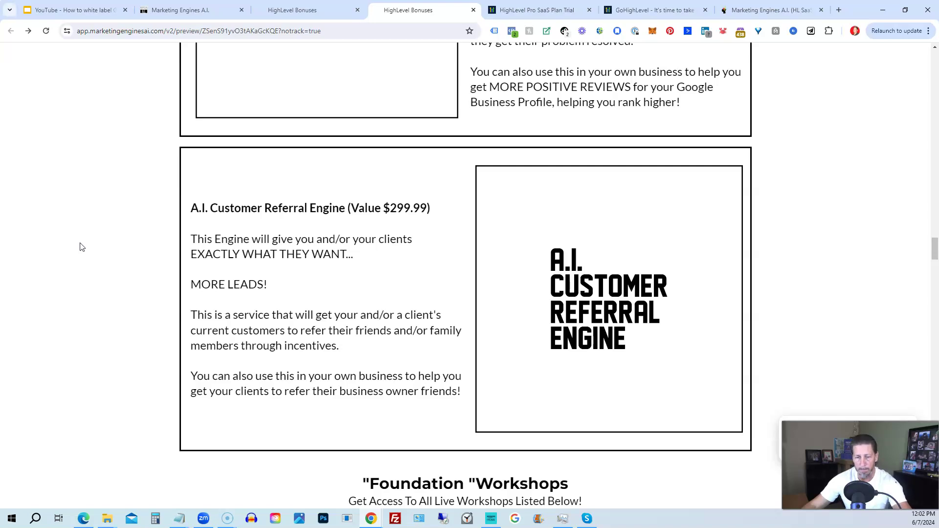
# - Scroll past the Foundation Workshops weeks to the $299.99 Reputation Management Service Workshop
pyautogui.scroll(-8, 82, 247)
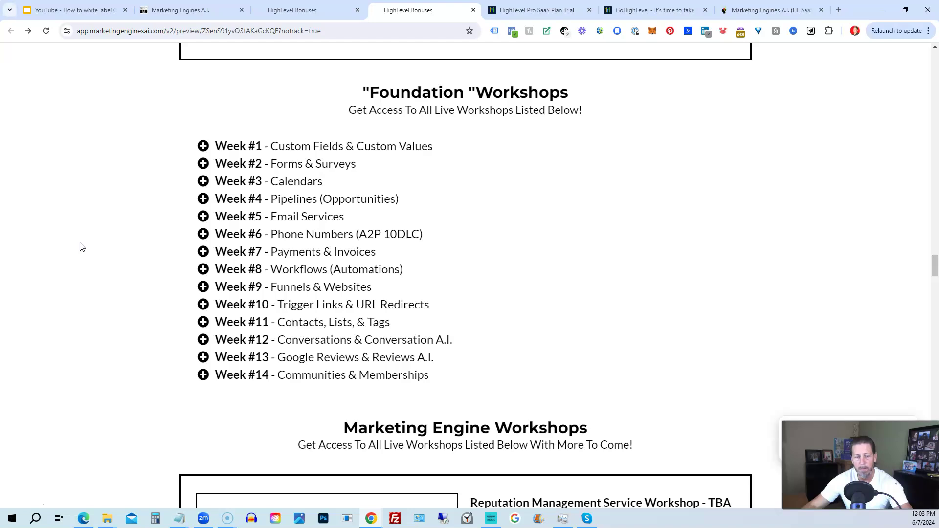
pyautogui.scroll(-7, 82, 247)
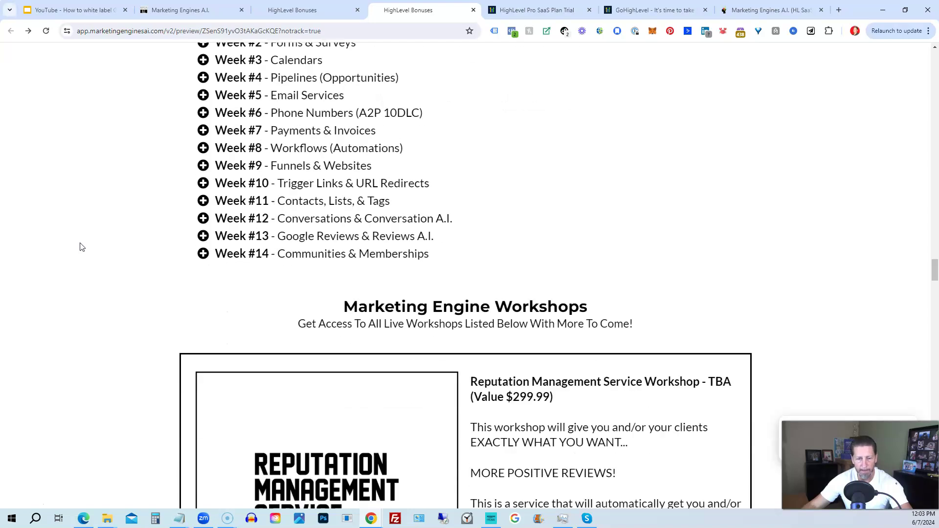
# - Scroll past the Customer Referral and Birthday Marketing workshops to "But Wait... There's More!"
pyautogui.scroll(-1, 82, 247)
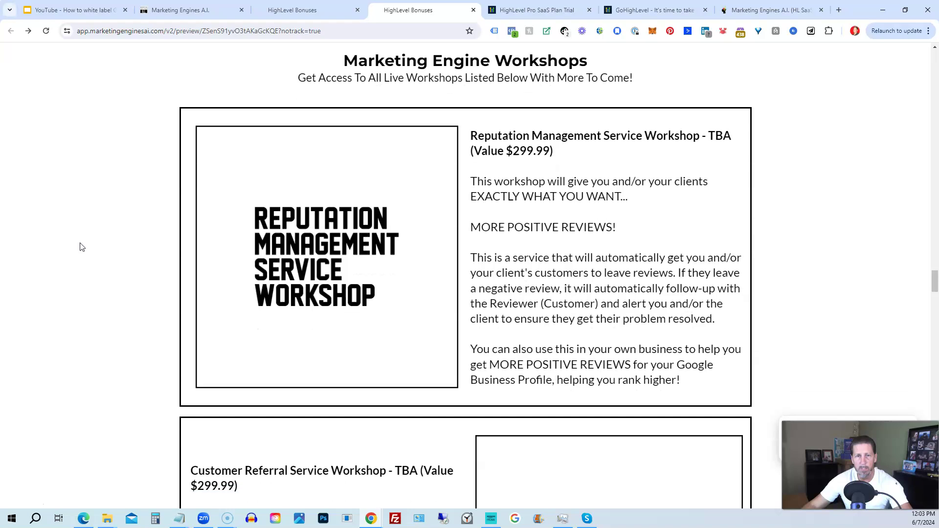
pyautogui.scroll(1, 82, 247)
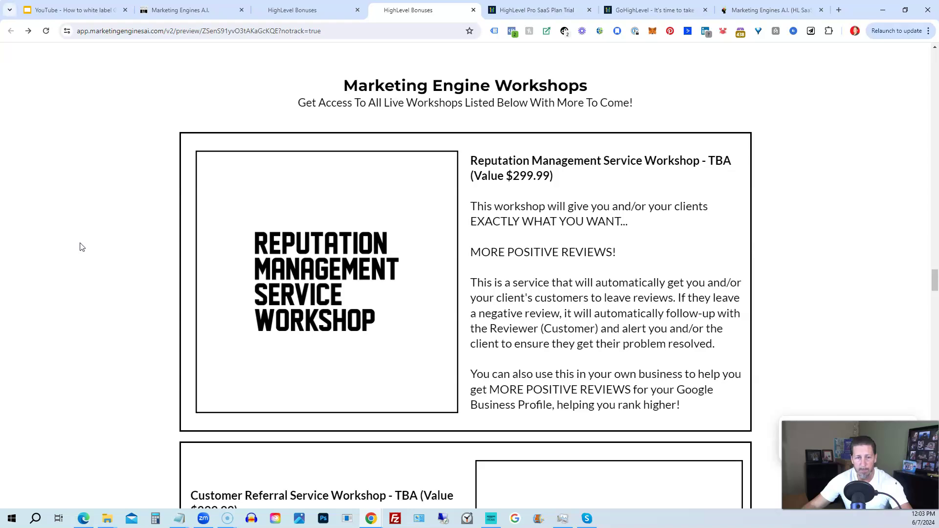
pyautogui.scroll(-5, 81, 247)
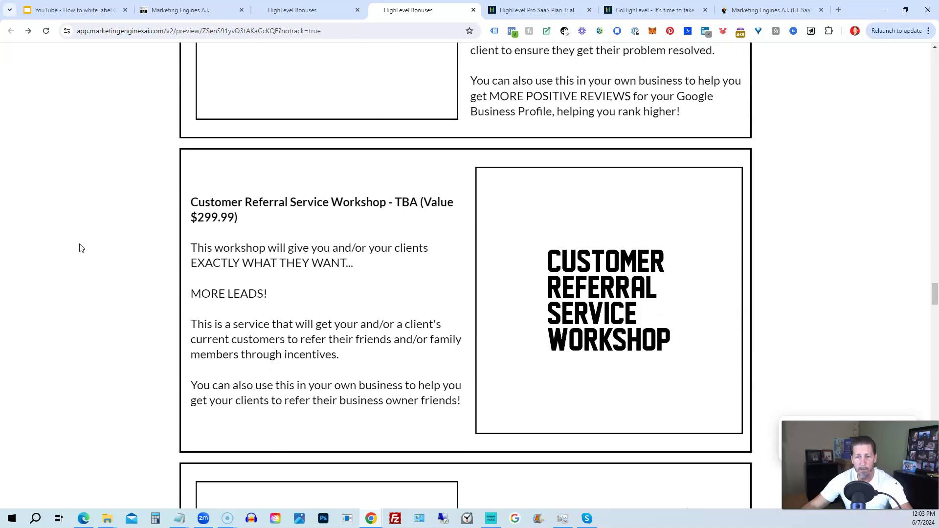
pyautogui.scroll(-5, 81, 248)
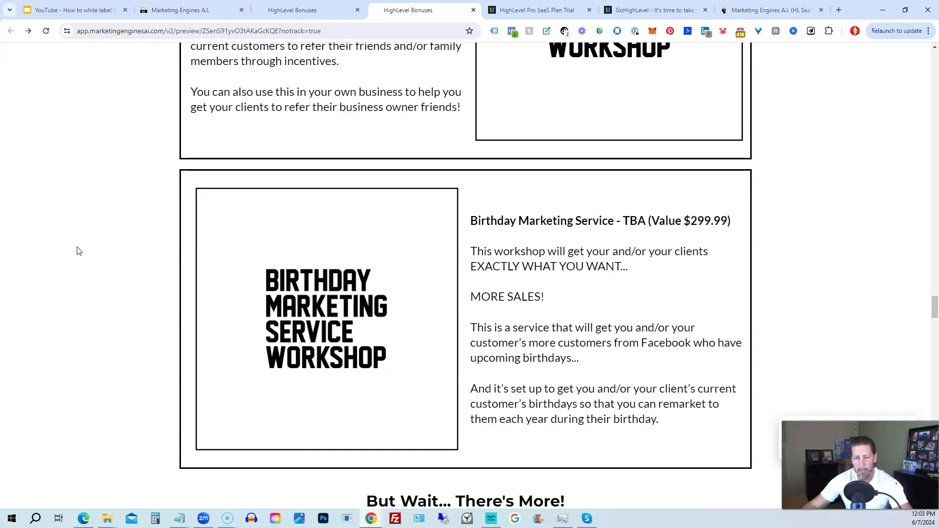
pyautogui.scroll(-5, 79, 251)
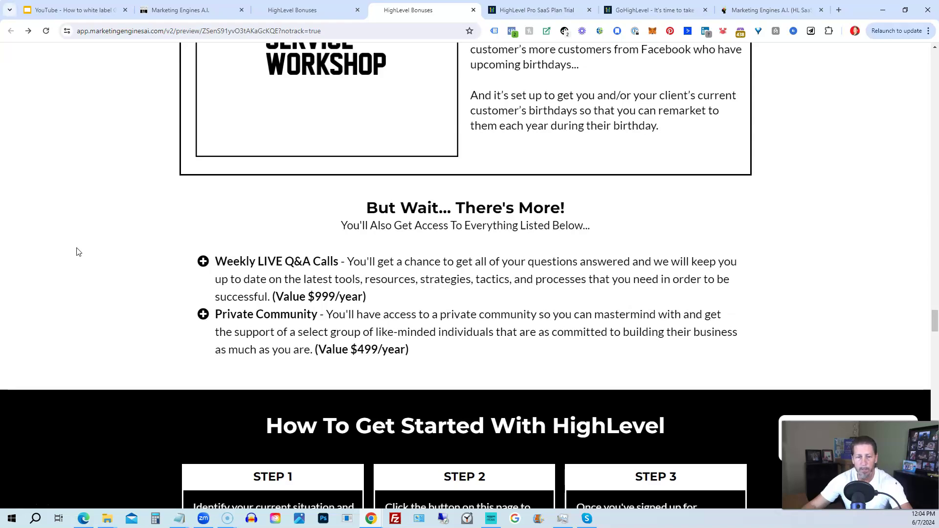
# - Scroll past the Cancel At Anytime screenshots to the $14,099 Total Bonus Value and testimonials
pyautogui.scroll(-10, 76, 252)
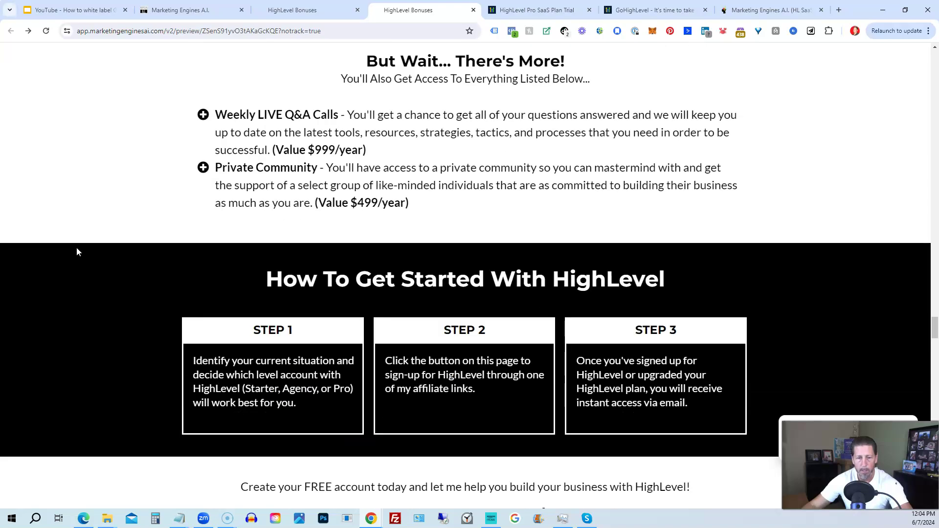
pyautogui.scroll(-10, 77, 252)
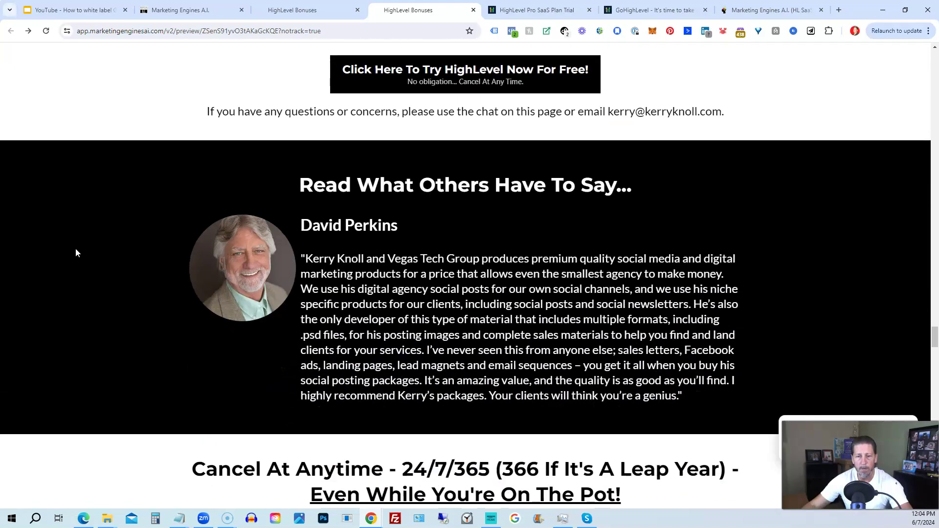
pyautogui.scroll(-1, 76, 253)
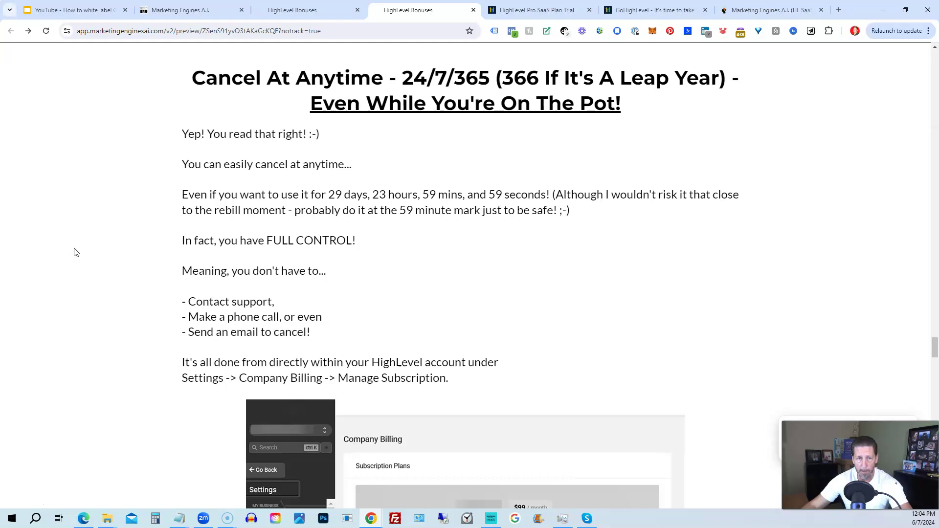
pyautogui.scroll(-9, 74, 252)
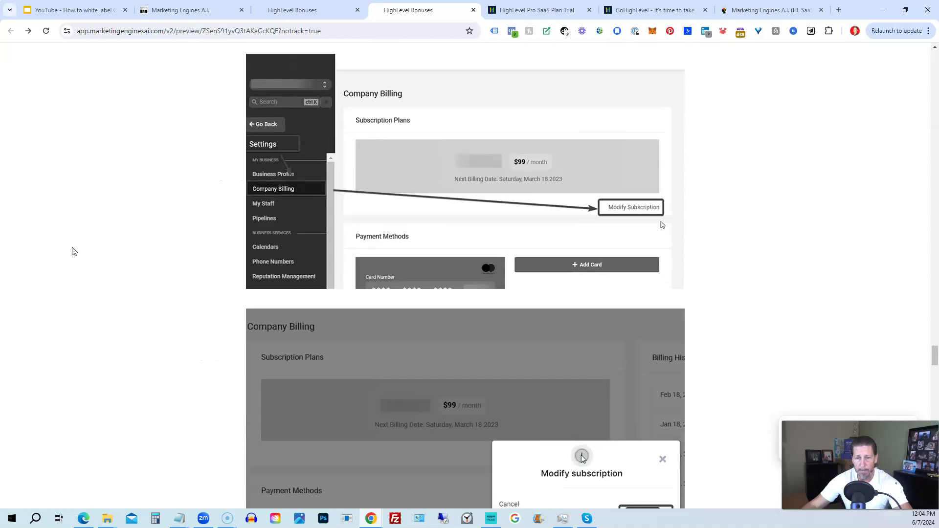
pyautogui.scroll(-6, 74, 252)
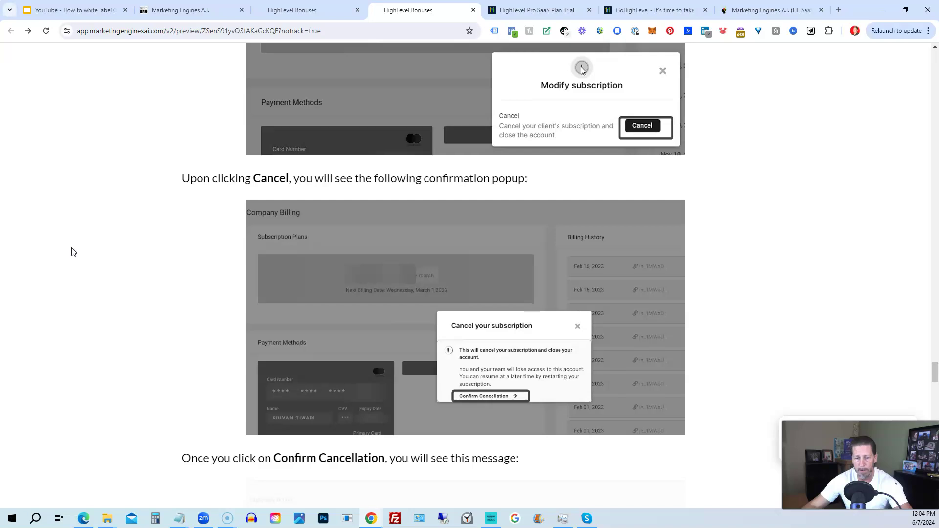
pyautogui.scroll(-5, 74, 252)
pyautogui.scroll(-10, 71, 252)
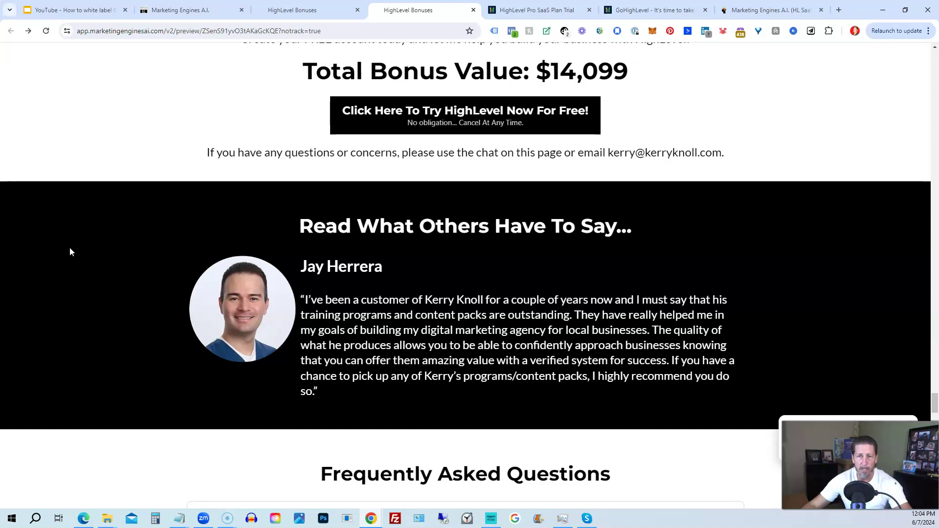
# - Scroll through the FAQ list and testimonials down to the Important Disclosure on income claims
pyautogui.scroll(-7, 69, 252)
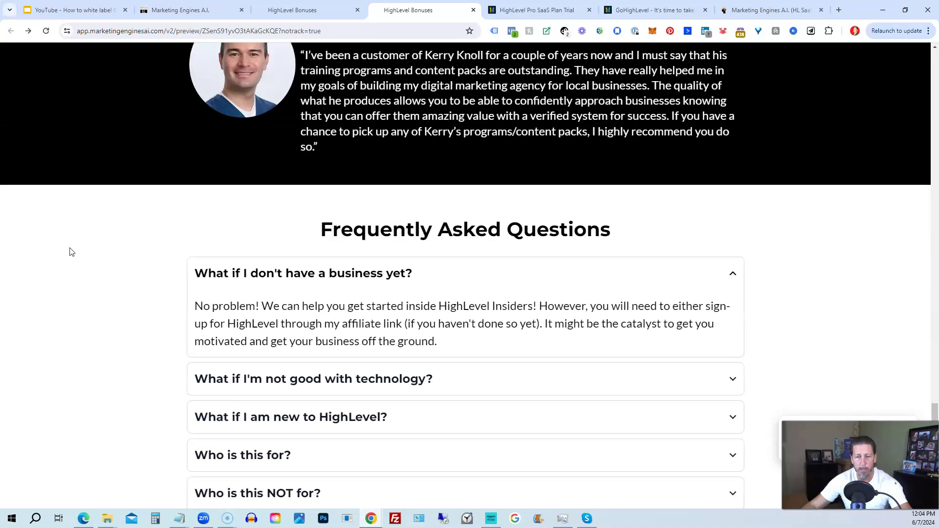
pyautogui.scroll(-1, 69, 252)
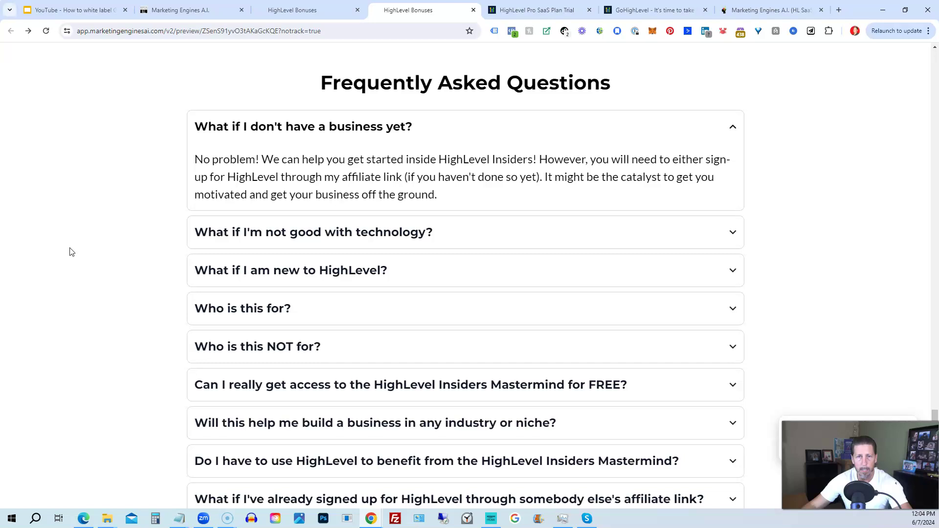
pyautogui.scroll(-1, 69, 252)
pyautogui.scroll(1, 69, 252)
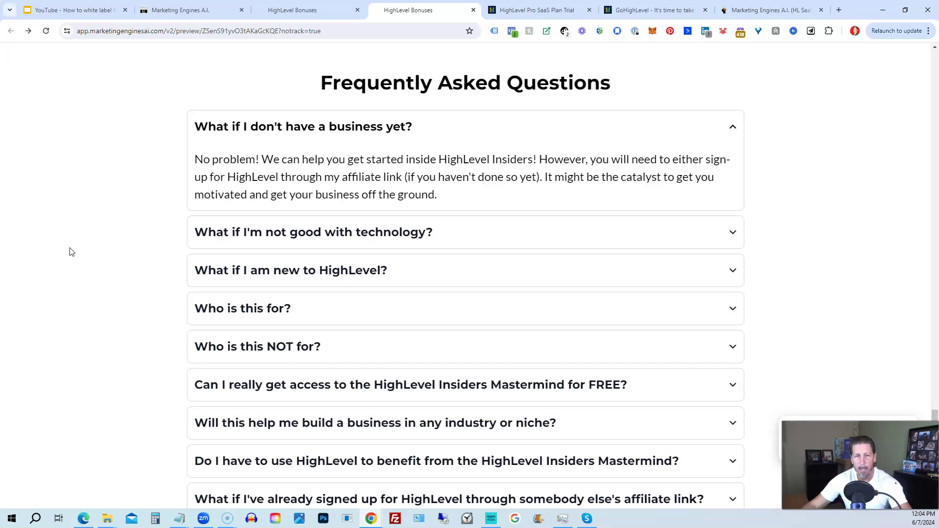
pyautogui.scroll(-4, 69, 252)
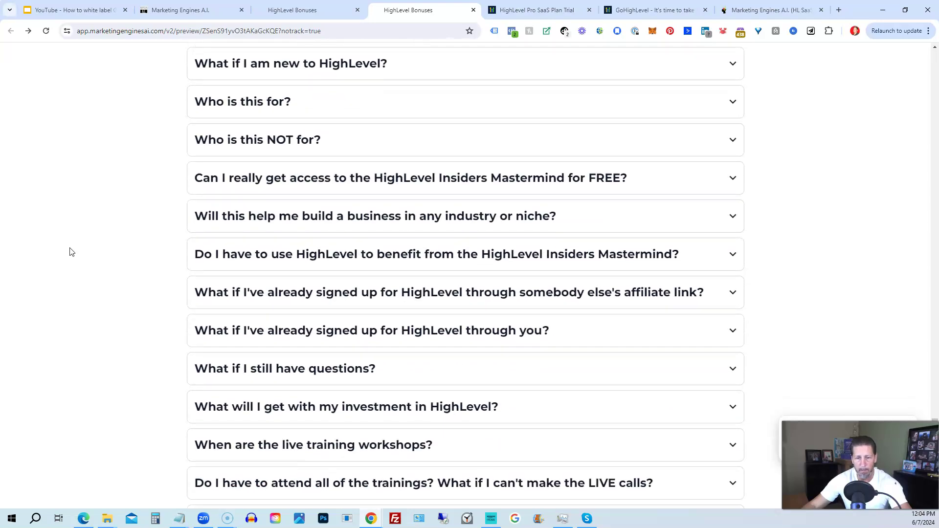
pyautogui.scroll(-6, 70, 252)
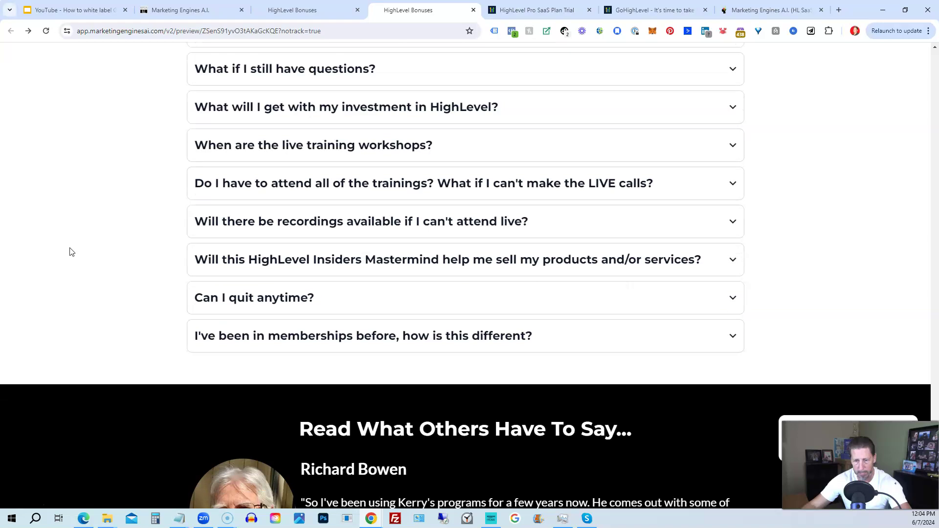
pyautogui.scroll(-2, 70, 252)
pyautogui.scroll(-2, 70, 252)
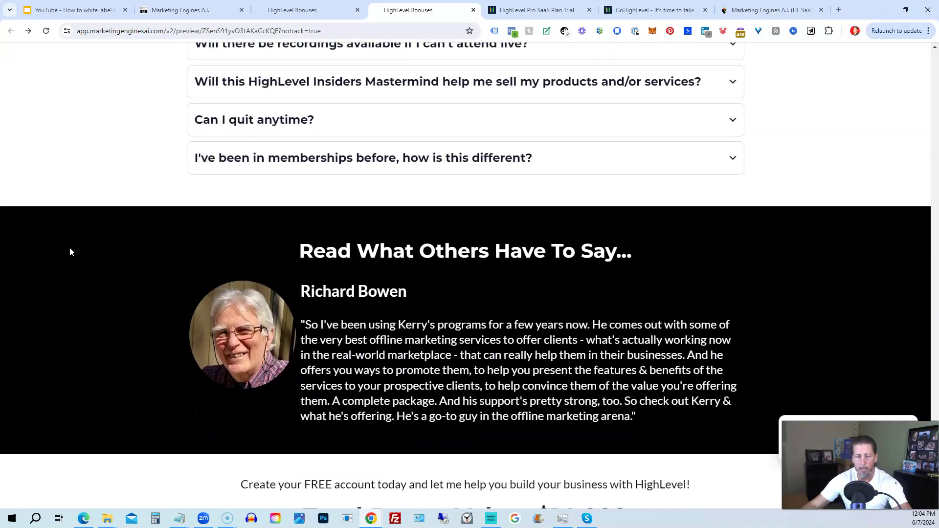
pyautogui.scroll(-2, 70, 248)
pyautogui.scroll(-5, 69, 247)
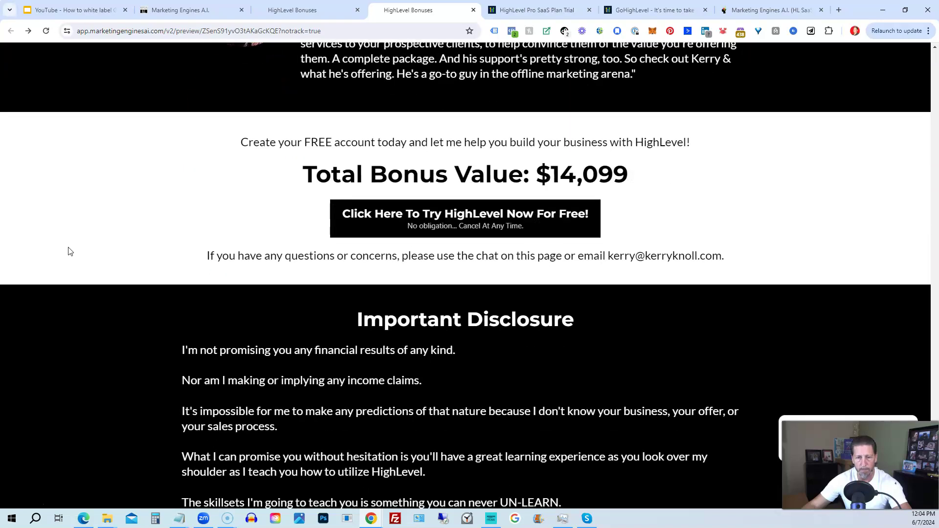
pyautogui.scroll(-1, 69, 249)
pyautogui.scroll(-1, 68, 251)
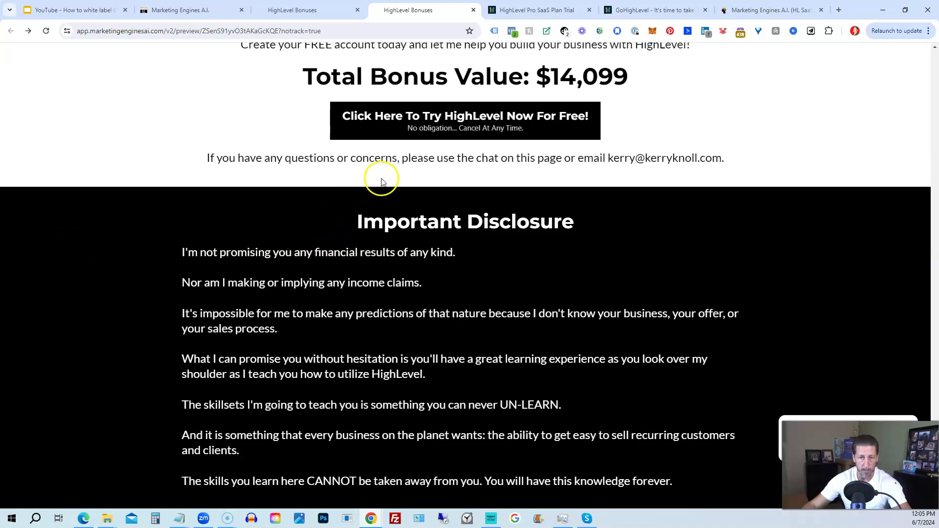
# - Open the Try HighLevel Now For FREE! offer, then view the Upgrade to HighLevel Pro form
pyautogui.click(399, 129)
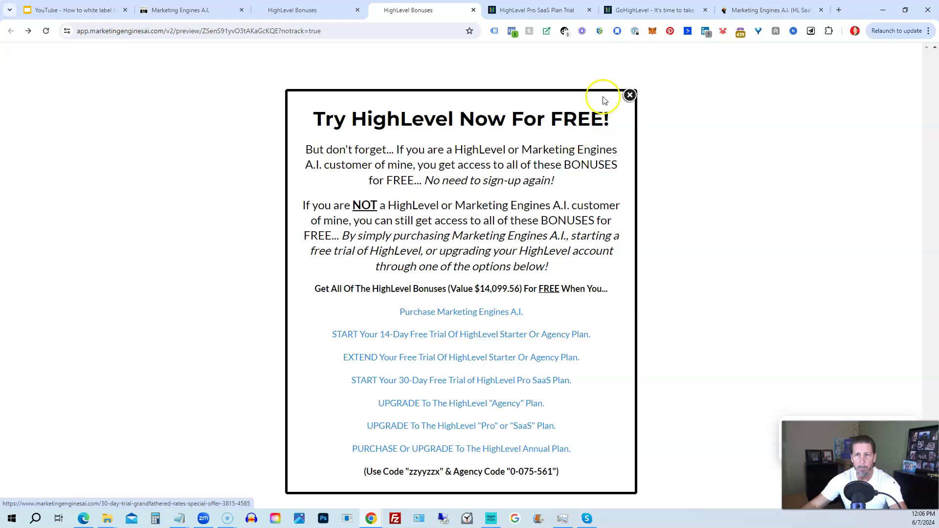
pyautogui.click(631, 10)
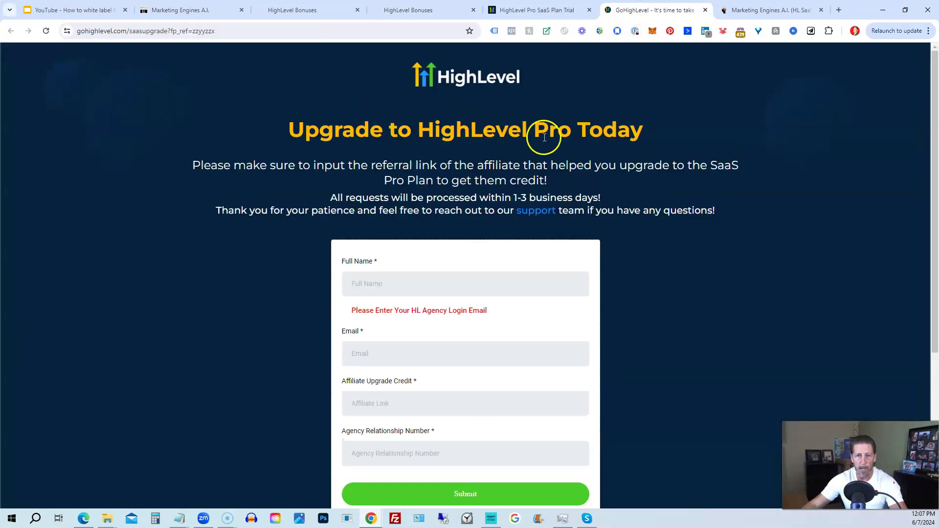
pyautogui.scroll(-1, 277, 221)
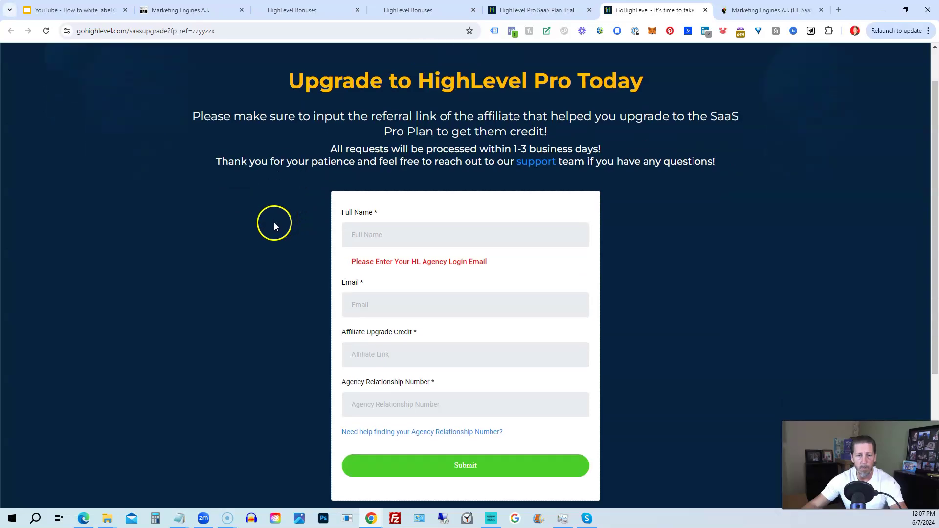
pyautogui.scroll(-1, 276, 235)
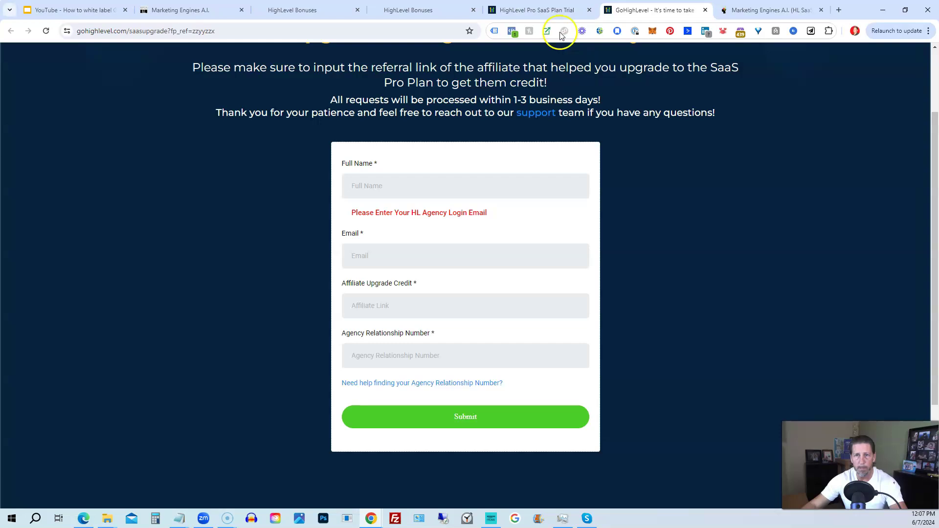
pyautogui.click(538, 10)
pyautogui.click(412, 10)
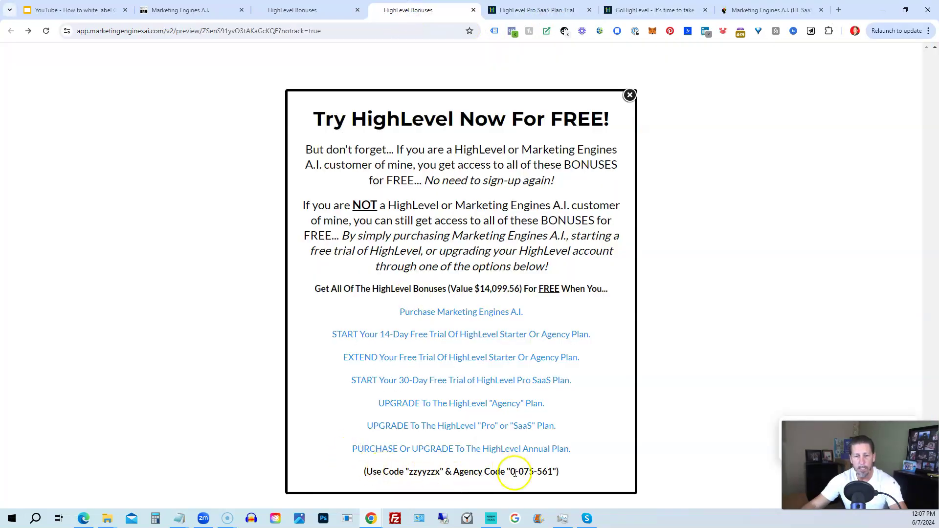
pyautogui.moveTo(511, 473); pyautogui.dragTo(527, 473)
pyautogui.moveTo(553, 471); pyautogui.dragTo(552, 472)
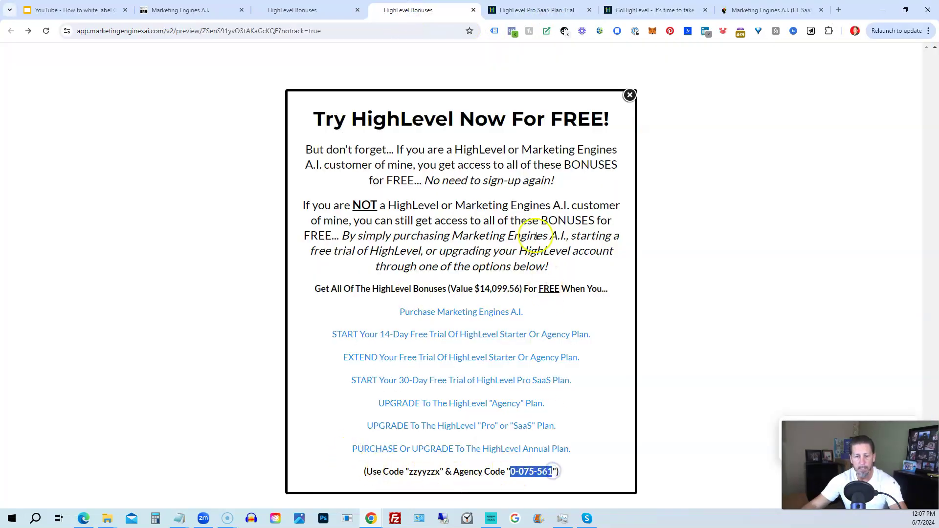
pyautogui.click(410, 471)
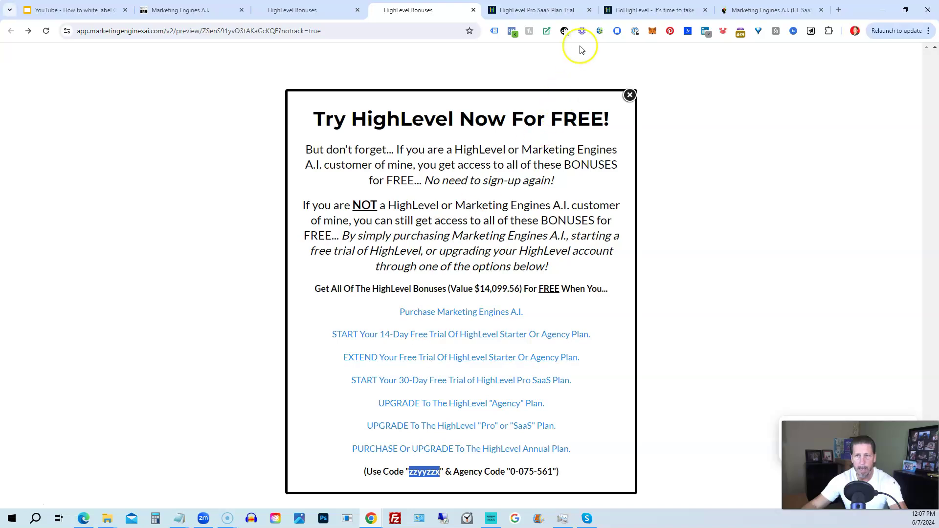
pyautogui.click(621, 10)
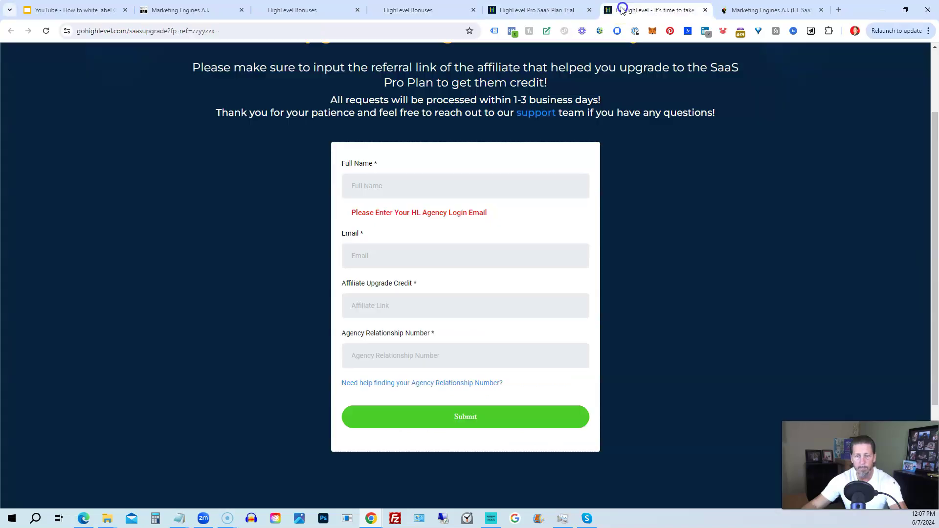
pyautogui.click(438, 10)
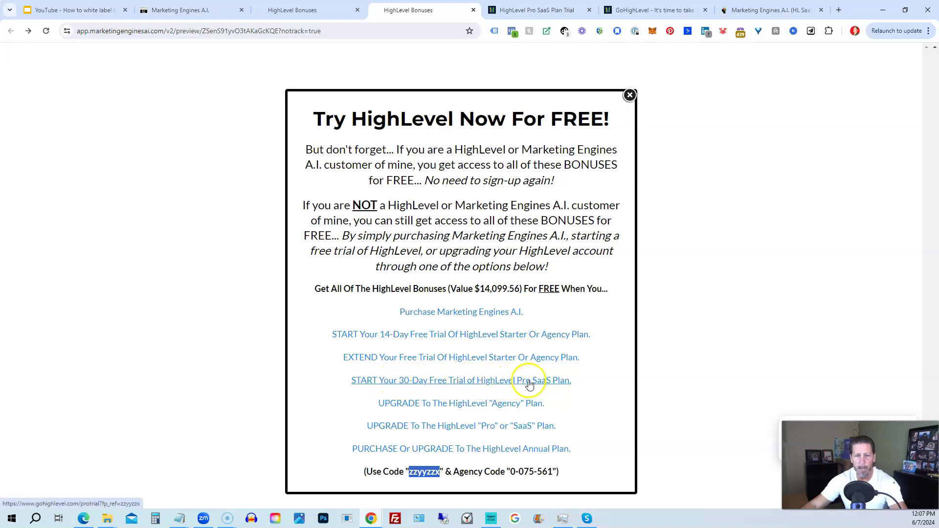
pyautogui.click(528, 10)
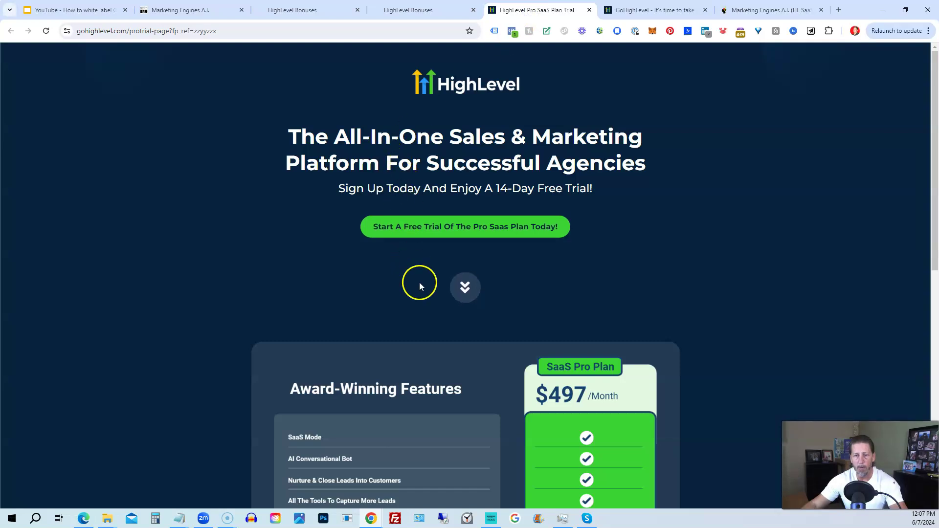
pyautogui.scroll(-4, 416, 279)
pyautogui.scroll(-2, 402, 230)
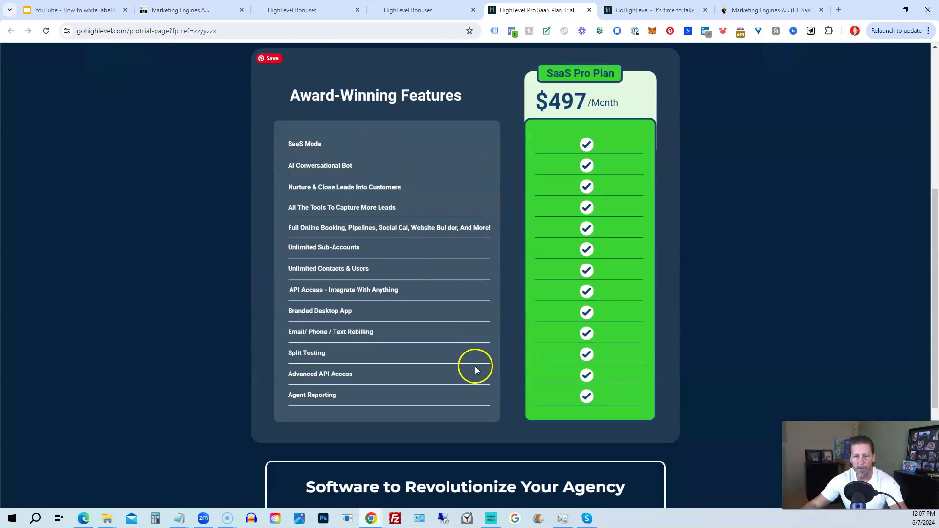
pyautogui.scroll(-4, 460, 366)
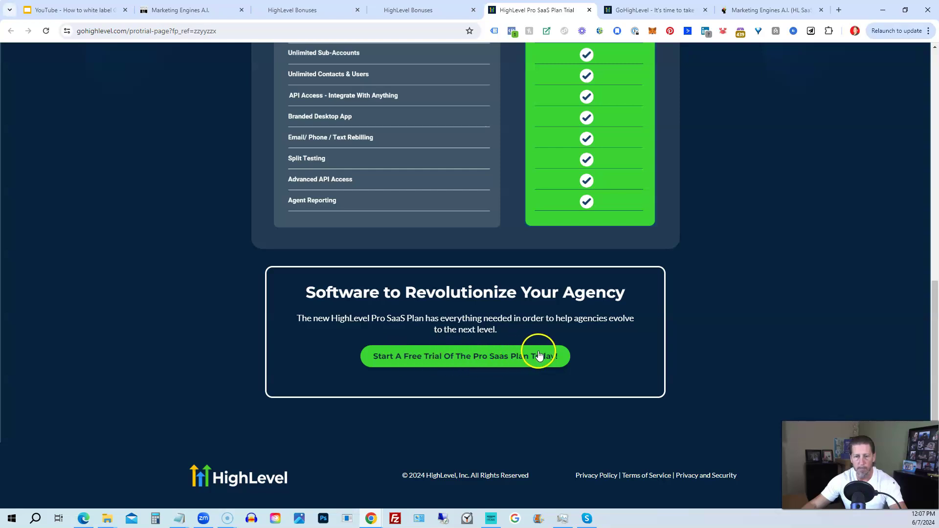
pyautogui.scroll(1, 474, 307)
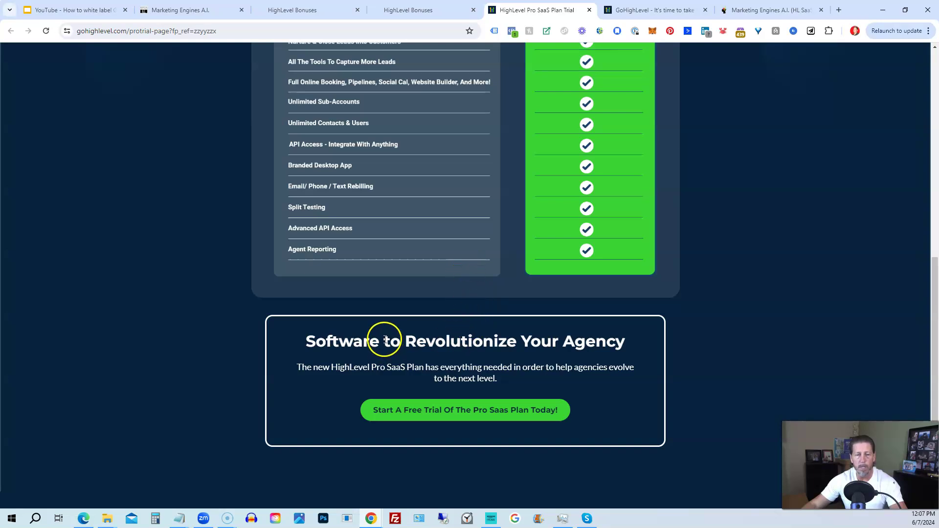
pyautogui.scroll(5, 315, 336)
pyautogui.scroll(4, 276, 330)
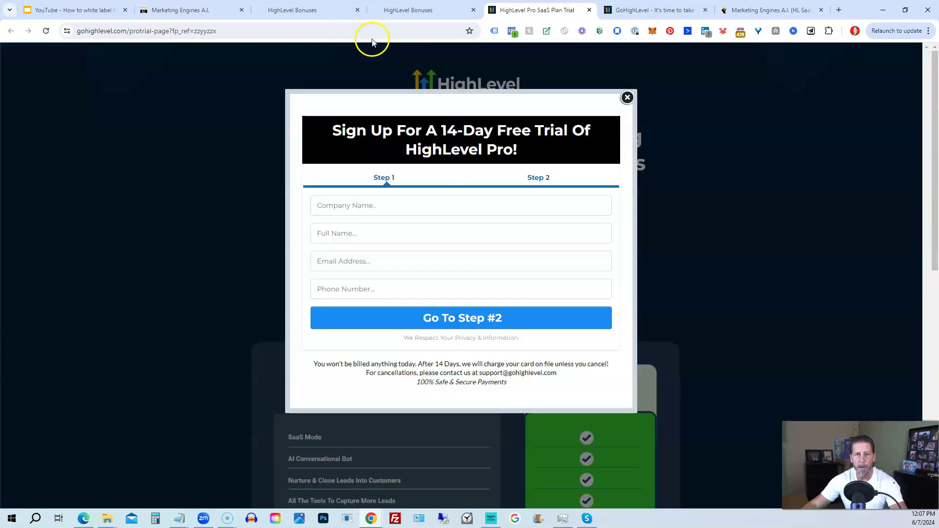
pyautogui.click(398, 10)
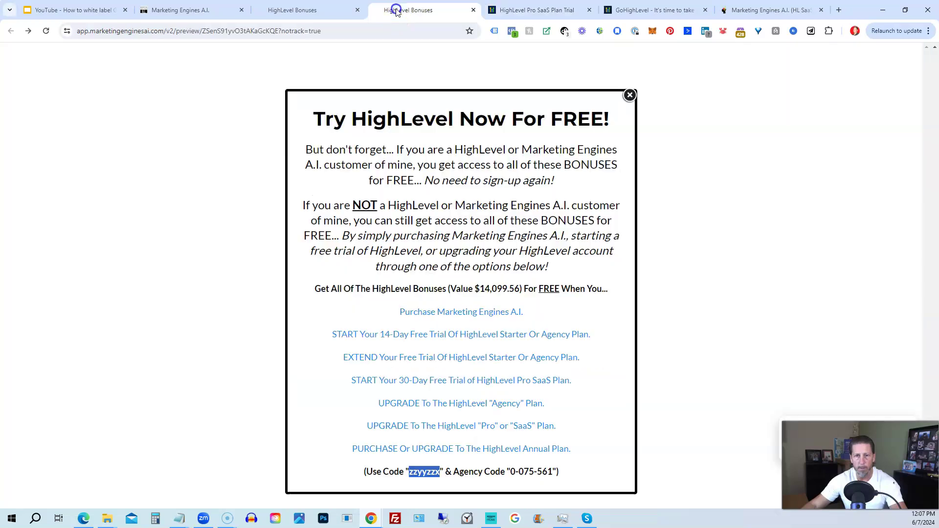